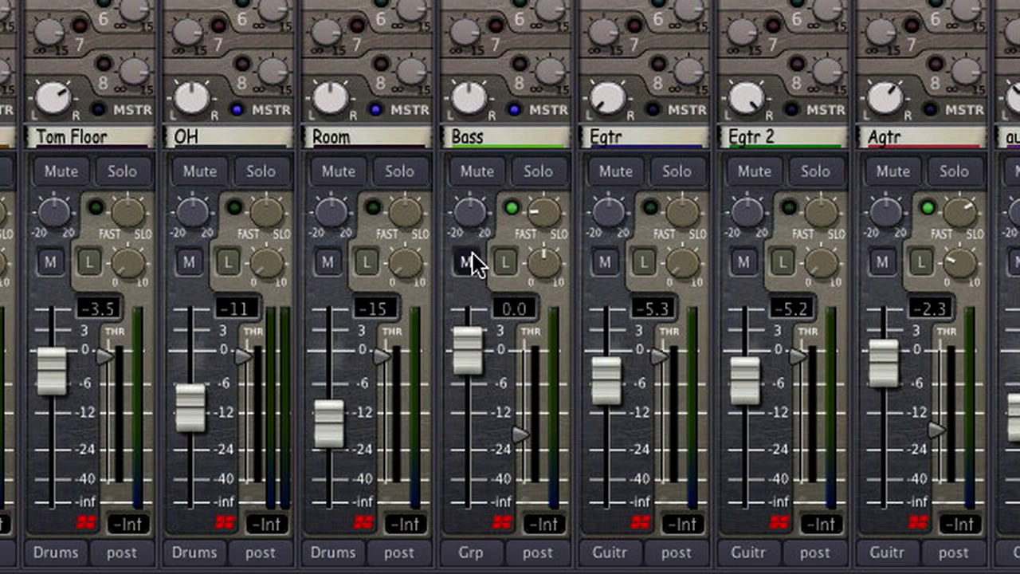
- Nudge Randy.1's region gain up and down, then raise its volume envelope within a selected range
click(468, 261)
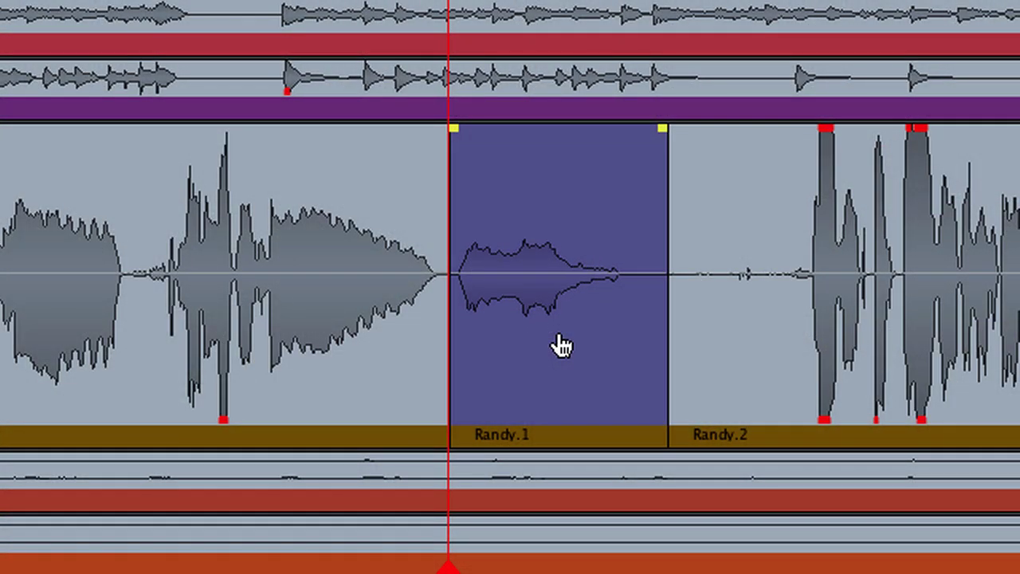
scroll(562, 346, up, 6)
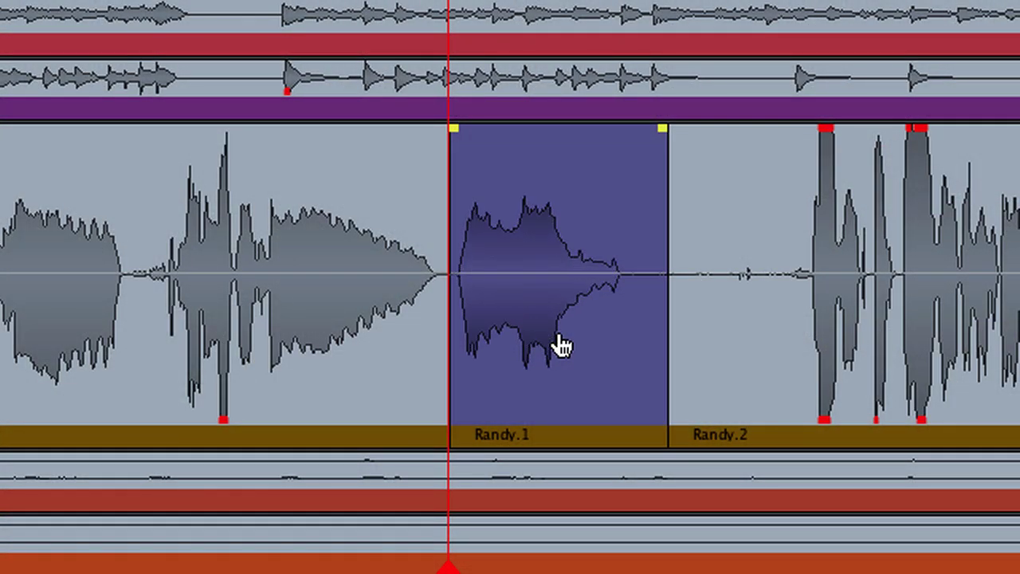
scroll(562, 345, down, 5)
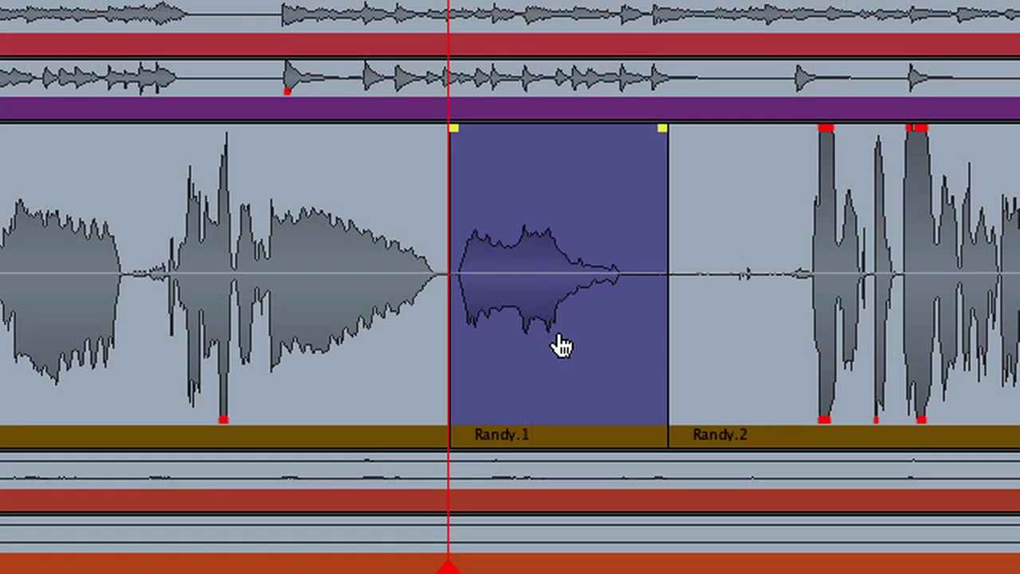
scroll(562, 345, down, 1)
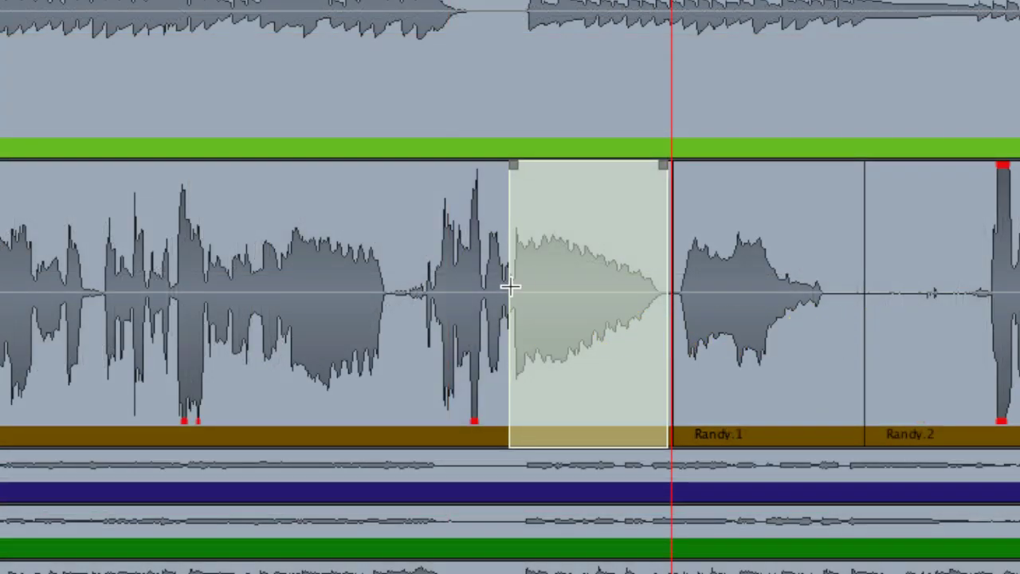
drag(533, 292, 372, 303)
click(485, 276)
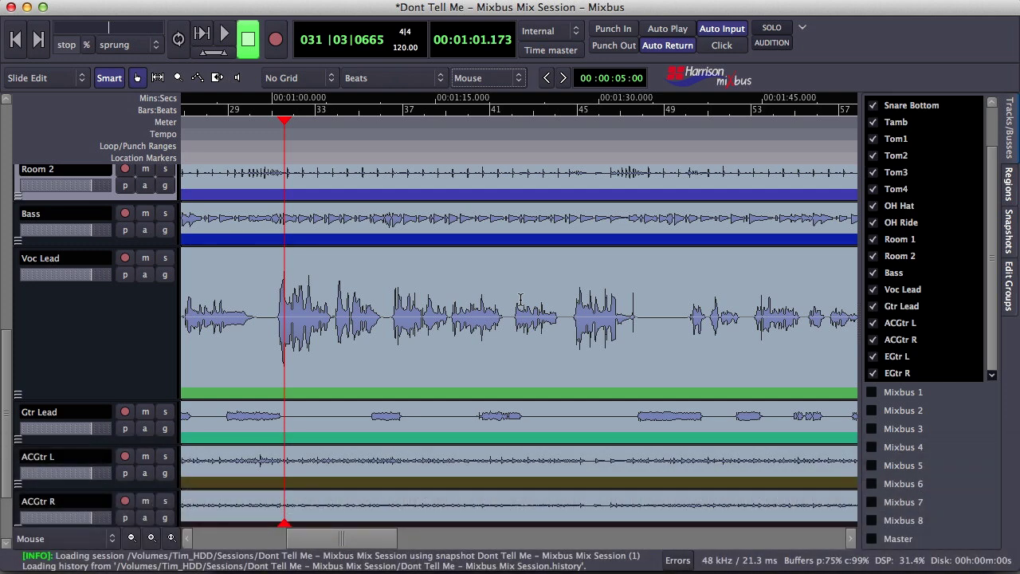
- Save the Dont Tell Me session, leaving the Edit Point set to Mouse
key(ctrl+s)
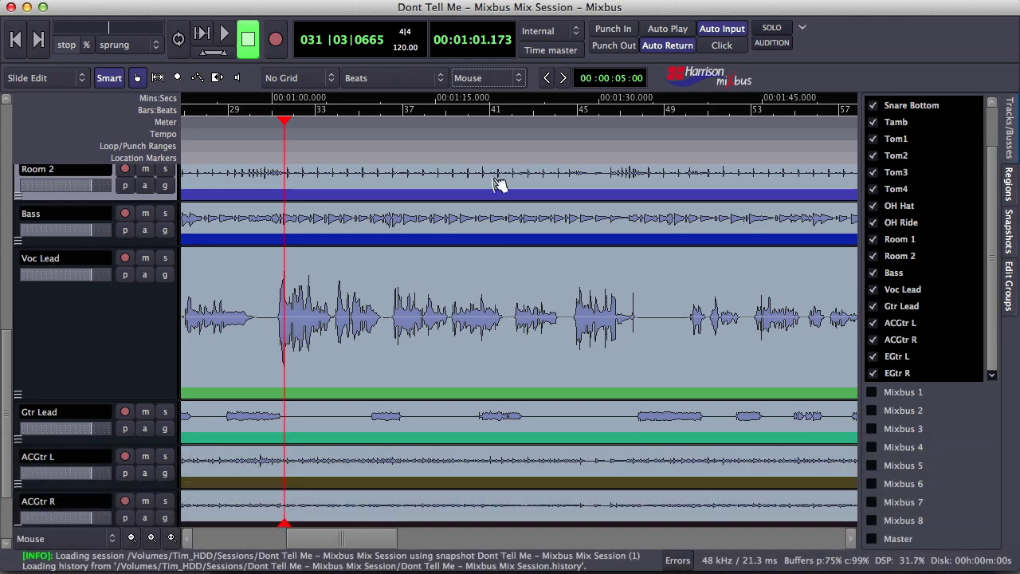
click(498, 79)
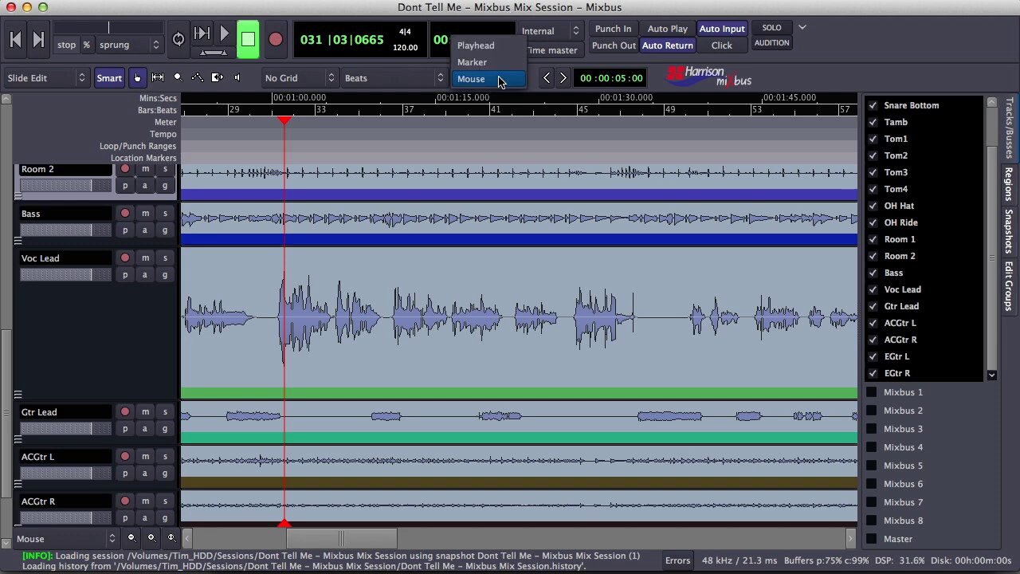
click(501, 79)
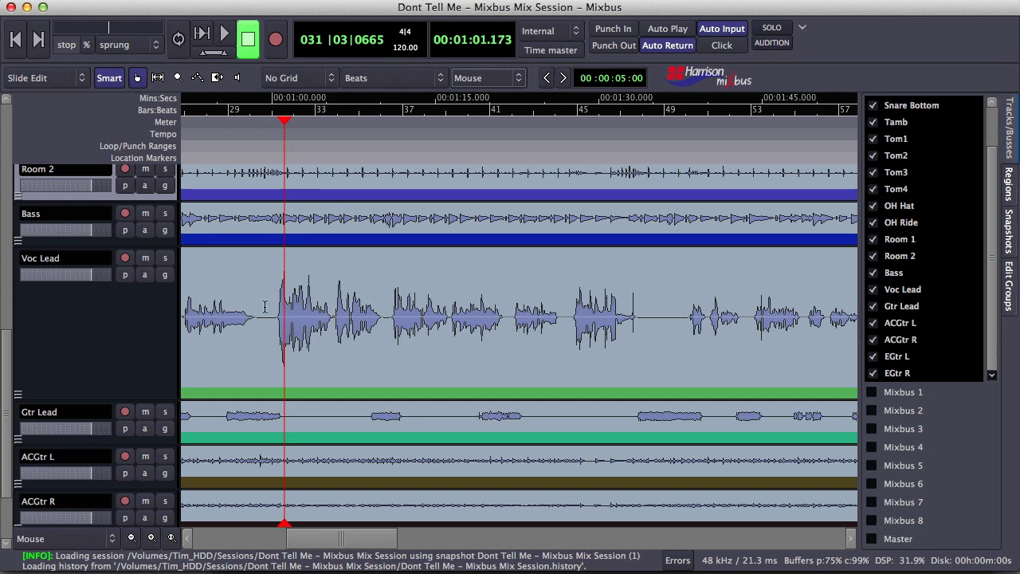
- Split Voc Lead at each phrase boundary into regions Voc Lead.47 through Voc Lead.54
key(s)
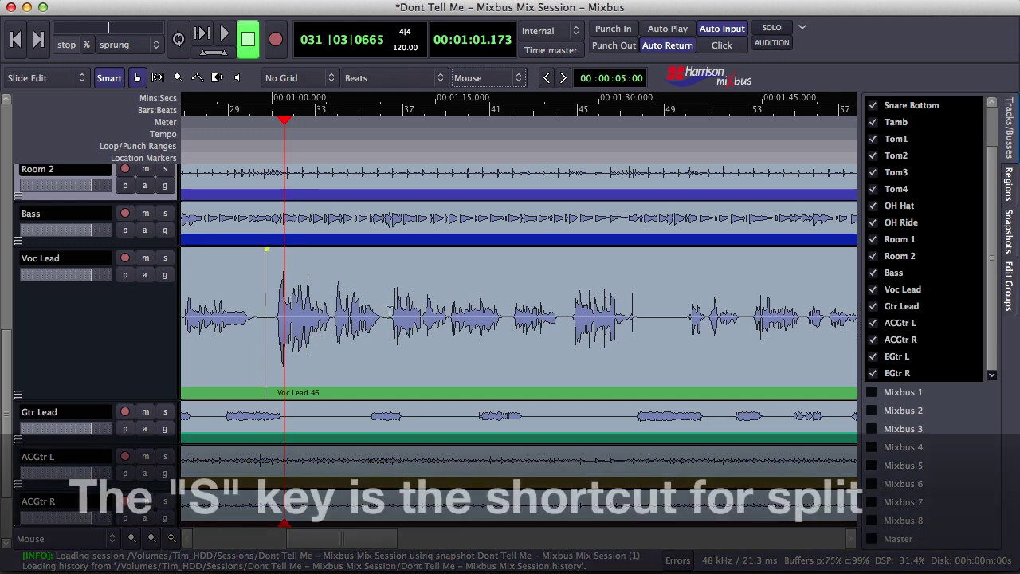
key(s)
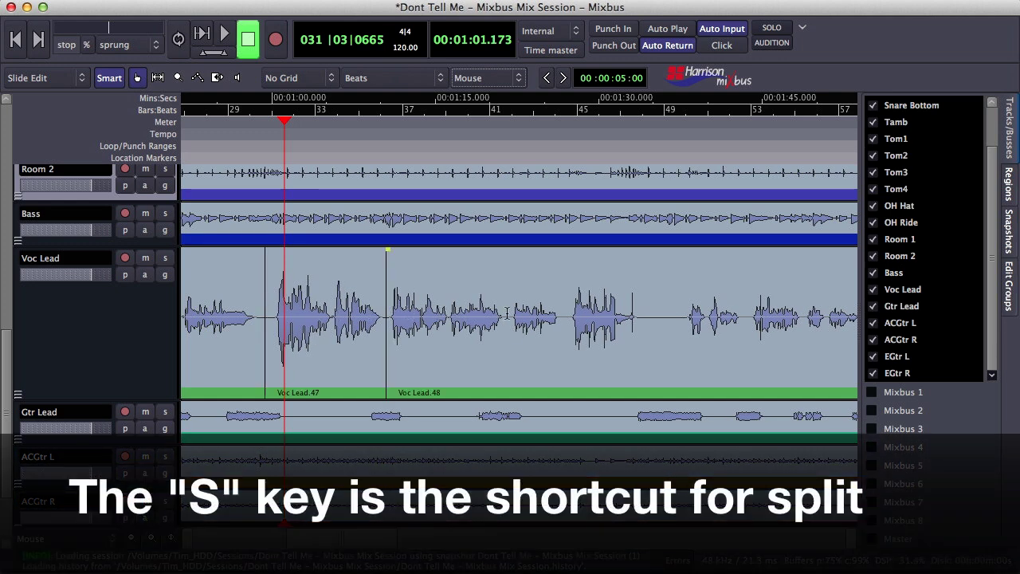
key(s)
key(s)
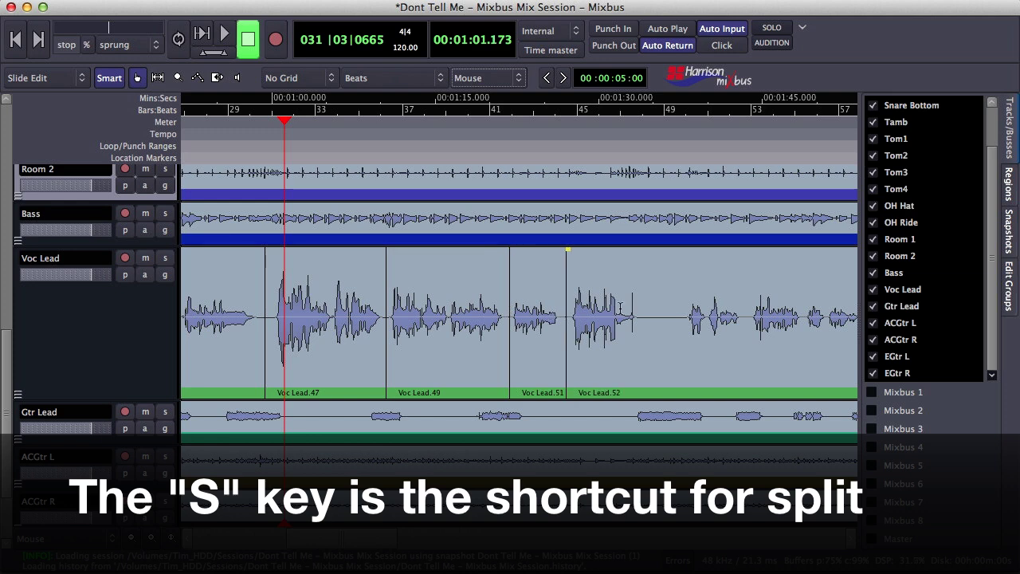
key(s)
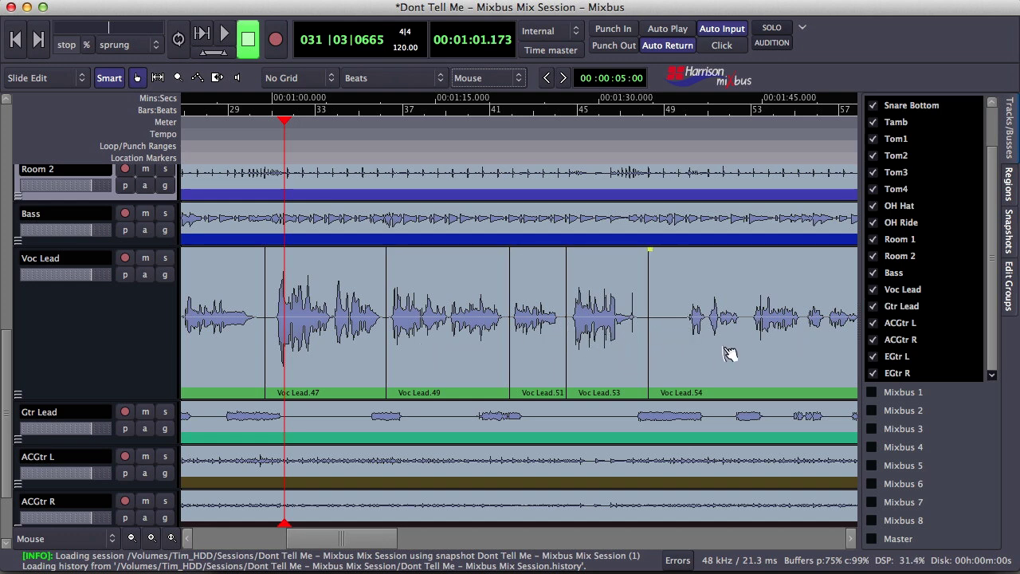
- Lower the gain of Voc Lead.47, .49 and .53, review them, then clear the selection
click(329, 343)
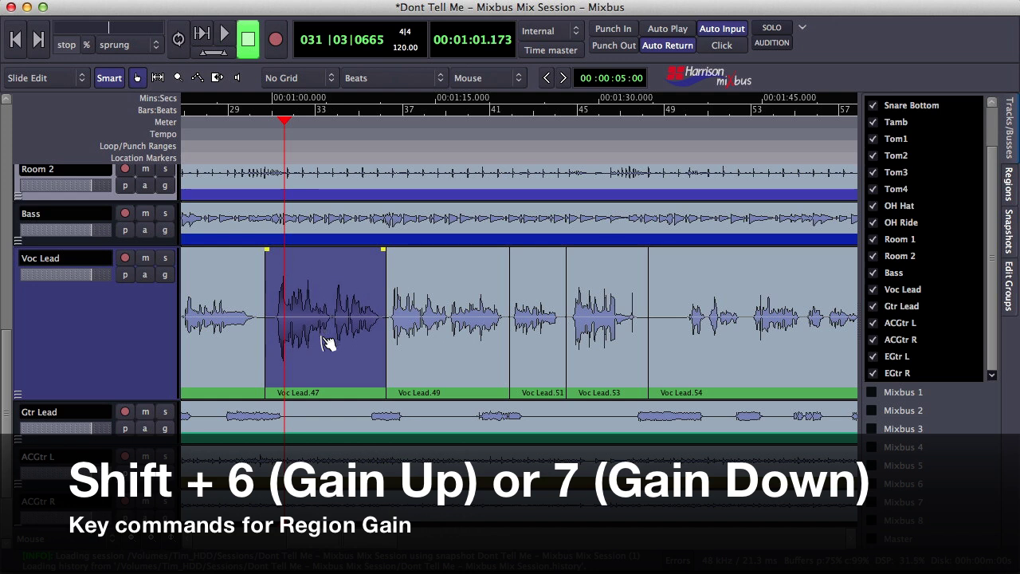
key(7)
key(7)
key(7)
key(7)
key(7)
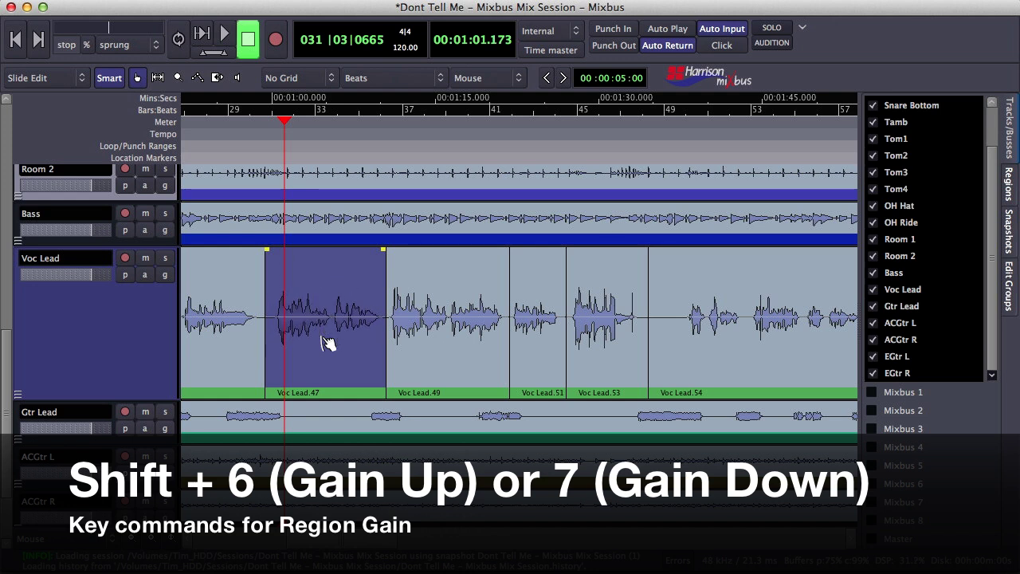
click(417, 351)
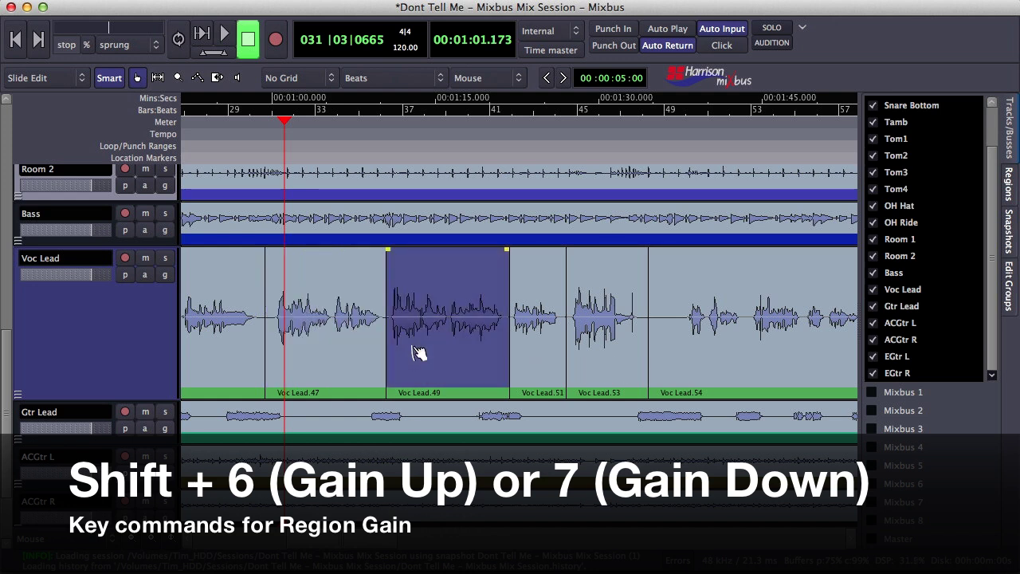
key(7)
key(7)
key(7)
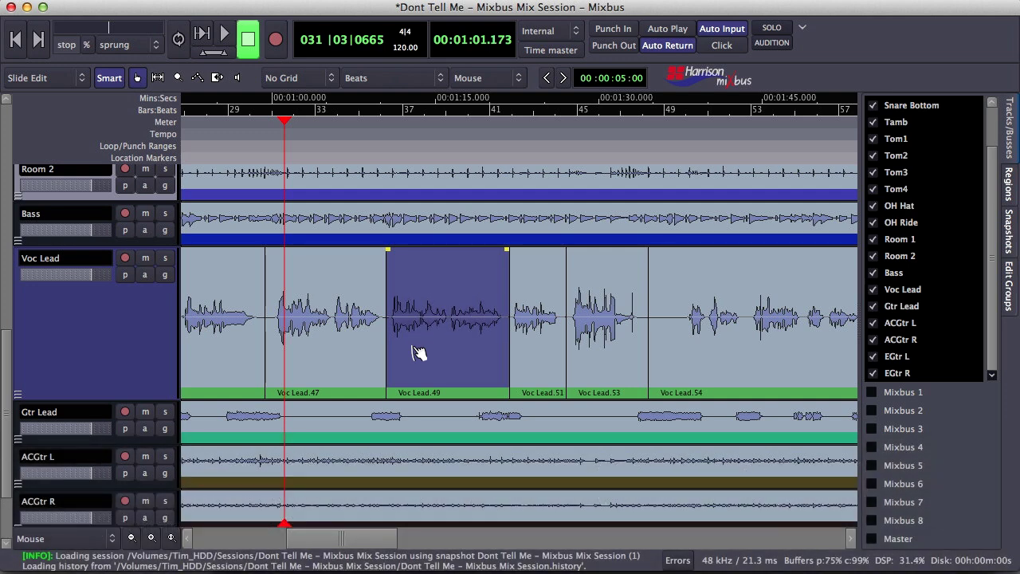
click(633, 363)
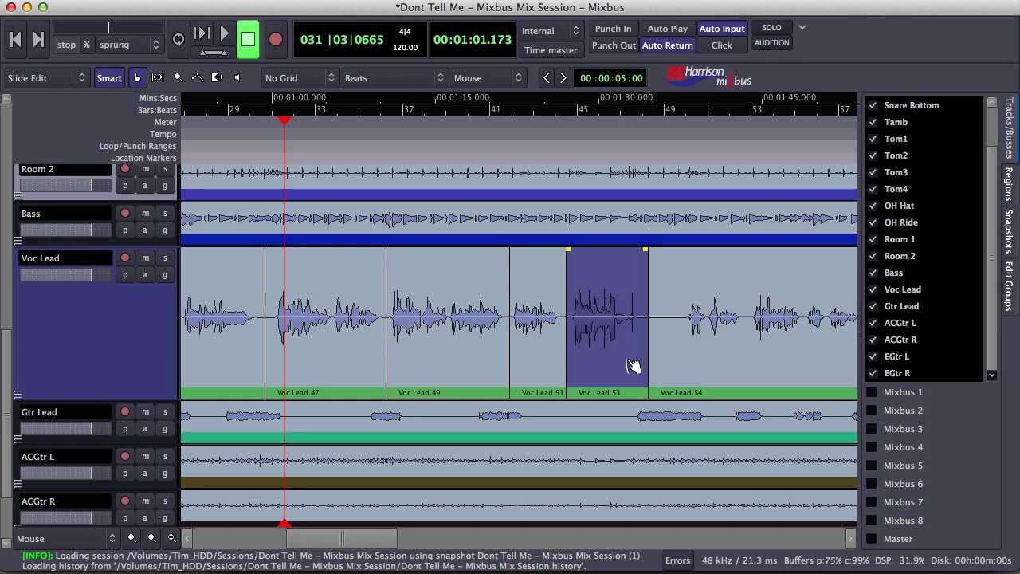
key(7)
key(7)
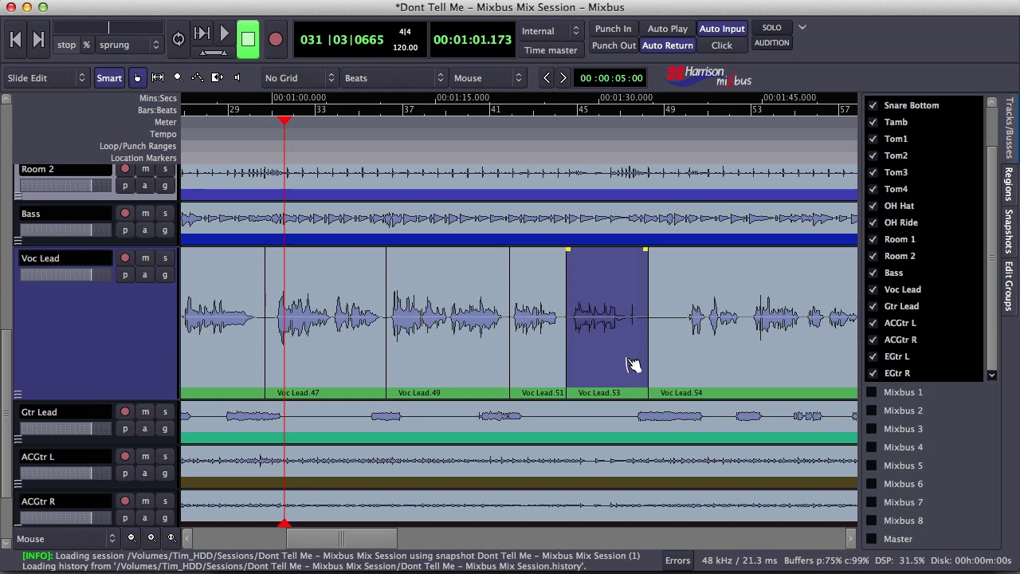
click(470, 333)
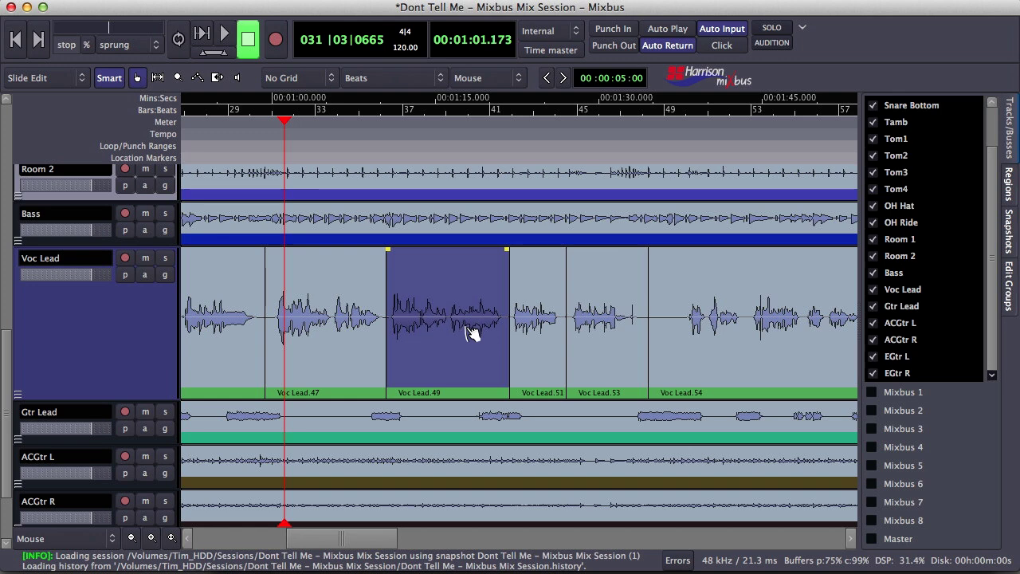
click(329, 343)
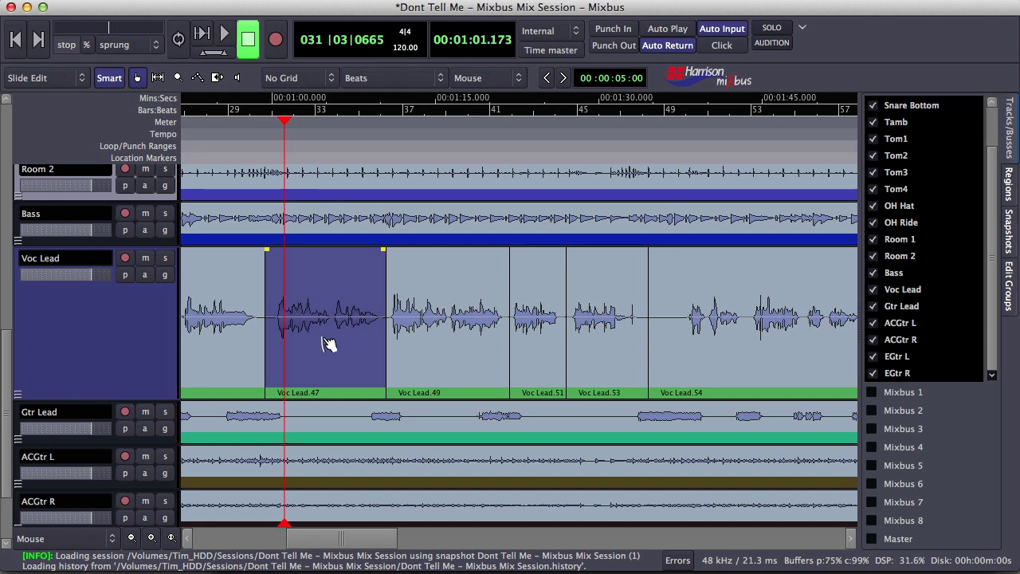
key(Escape)
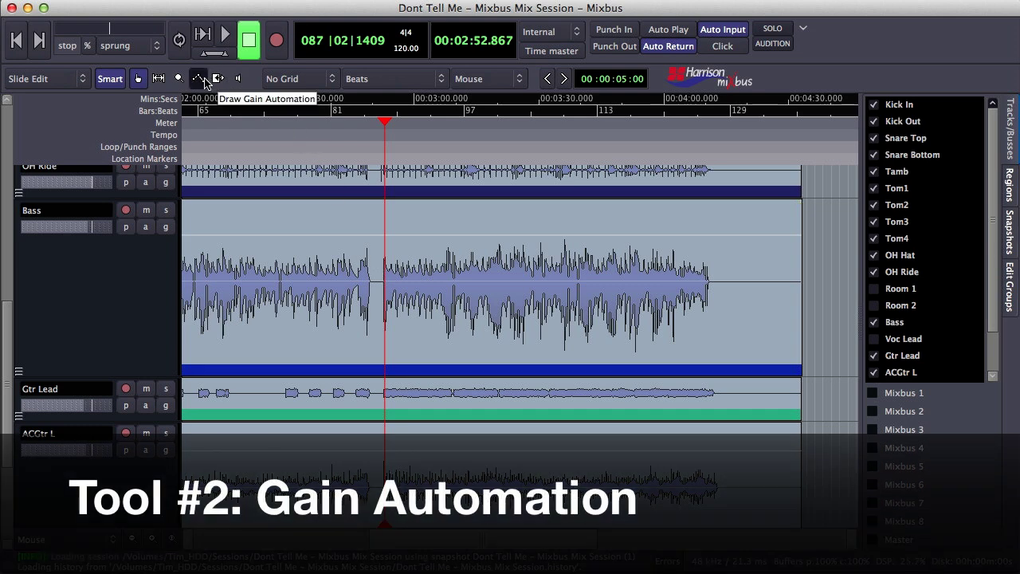
- Select the Draw Gain Automation tool so the Bass region's gain line is shown
click(204, 80)
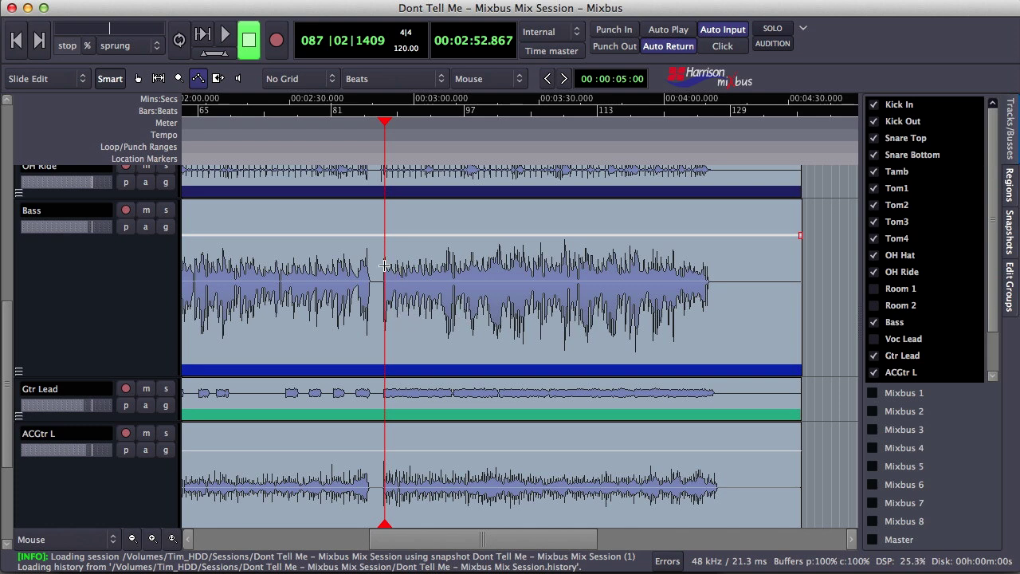
- Pull the Bass gain line down to -2.0 dB between the playhead and 00:04:03
drag(377, 268, 721, 295)
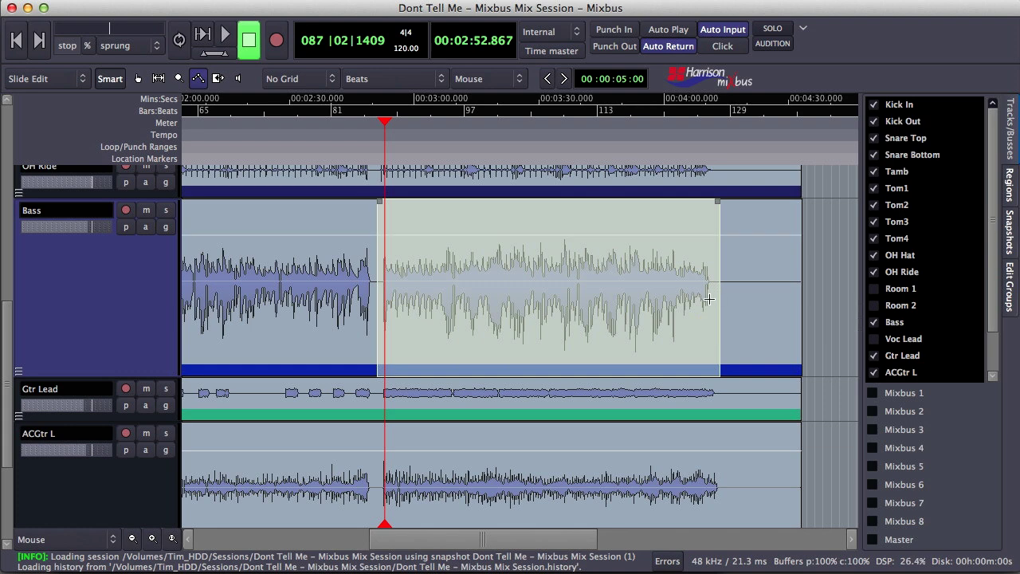
click(564, 260)
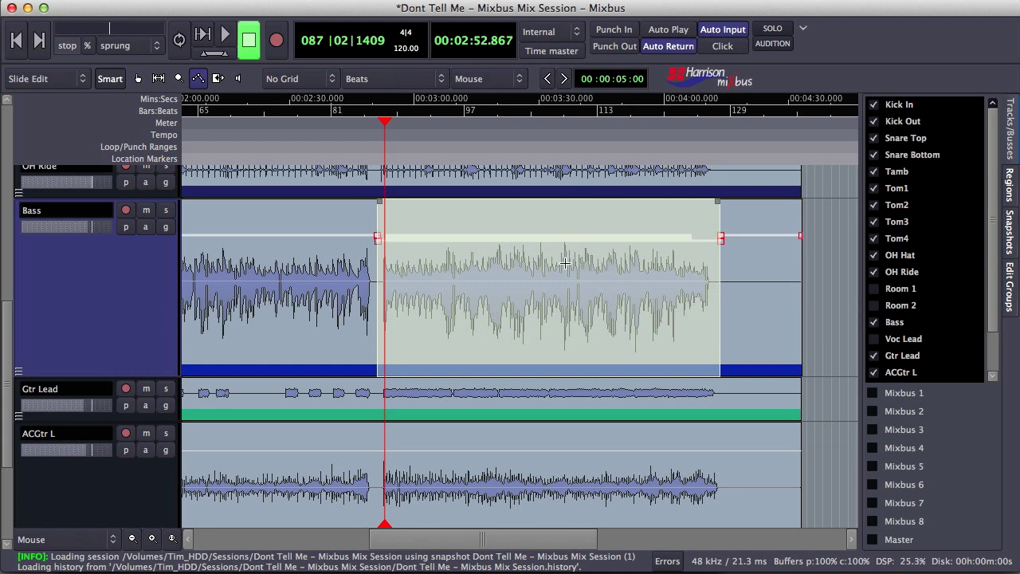
drag(577, 237, 579, 236)
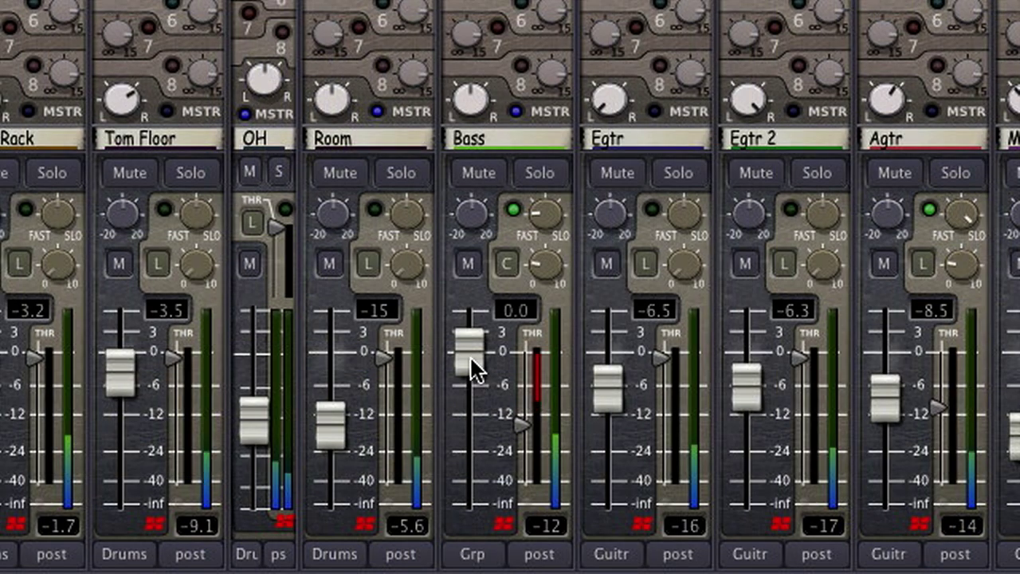
- Lower the Bass fader to -3.1 in the Mixer window
drag(471, 360, 471, 384)
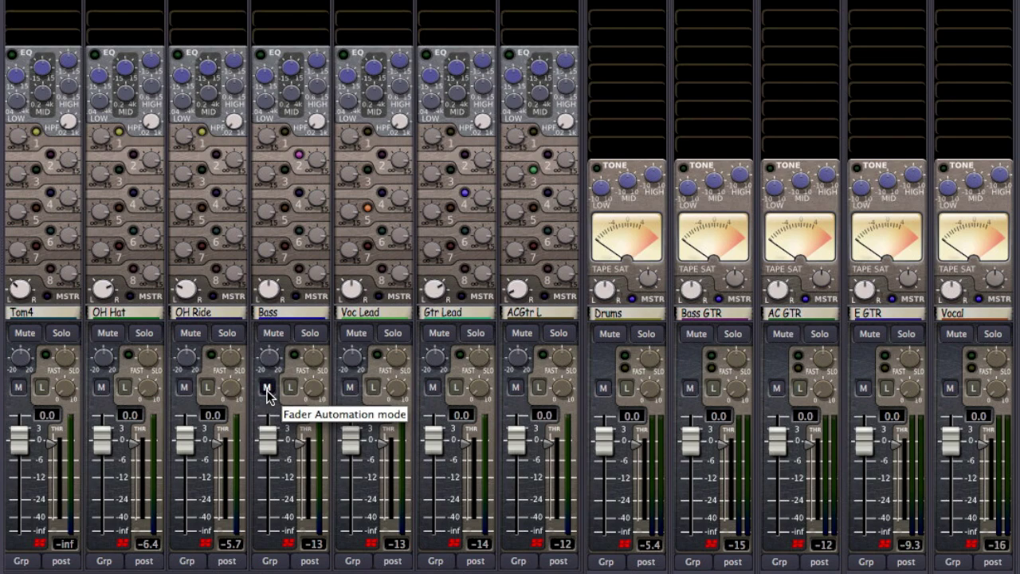
- Set Bass automation to Manual and adjust the Bass, Egtr, Egtr 2 and Agtr fader levels
click(267, 388)
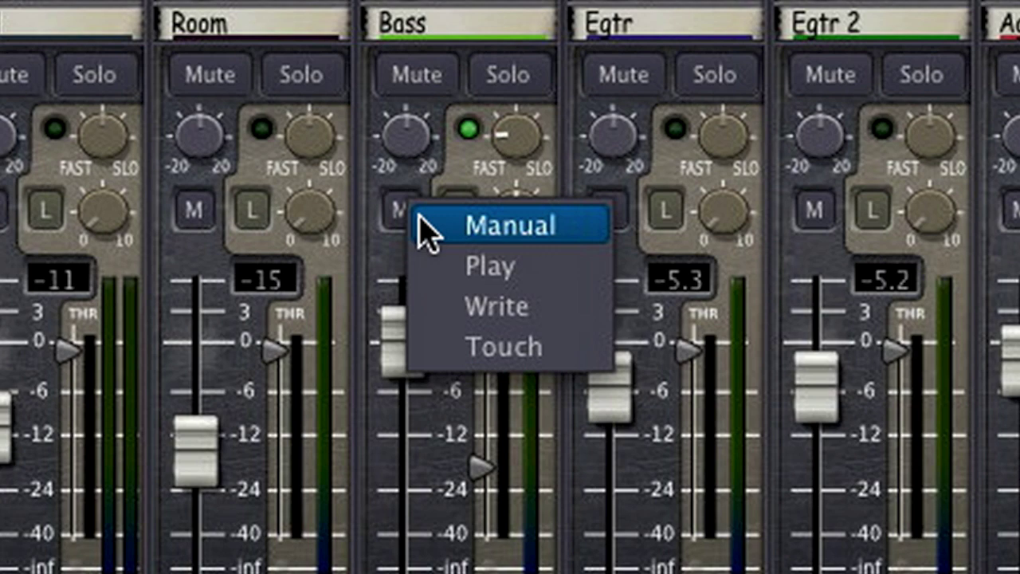
click(420, 219)
scroll(381, 368, down, 4)
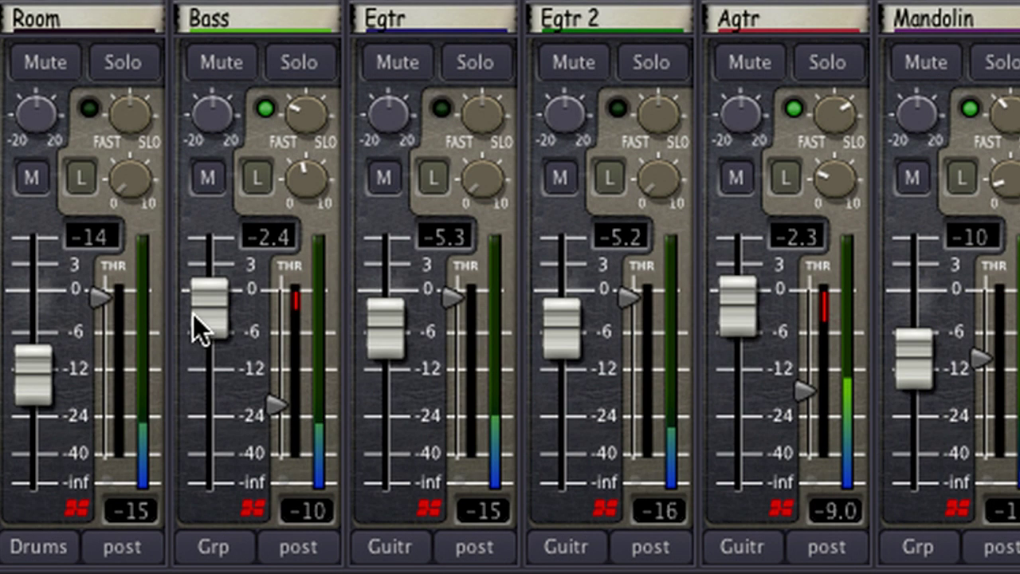
scroll(392, 381, up, 1)
scroll(390, 334, down, 3)
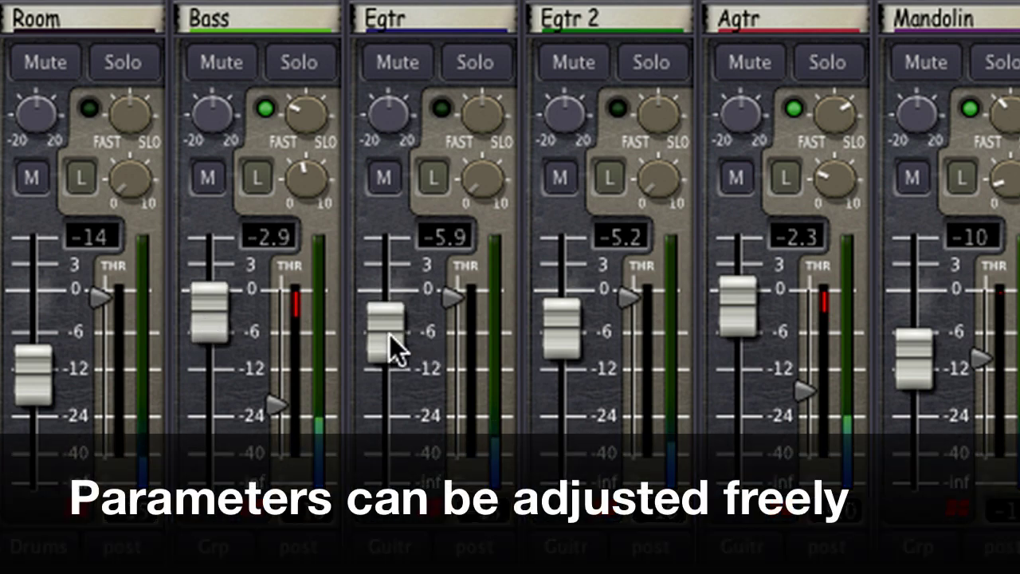
scroll(389, 334, up, 3)
scroll(390, 334, up, 2)
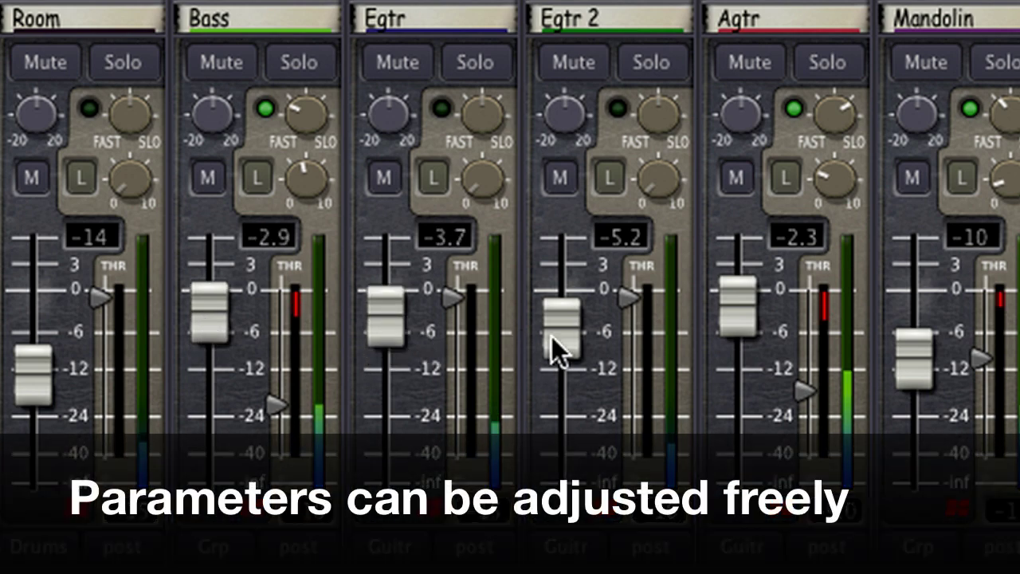
scroll(552, 336, up, 2)
scroll(725, 323, down, 3)
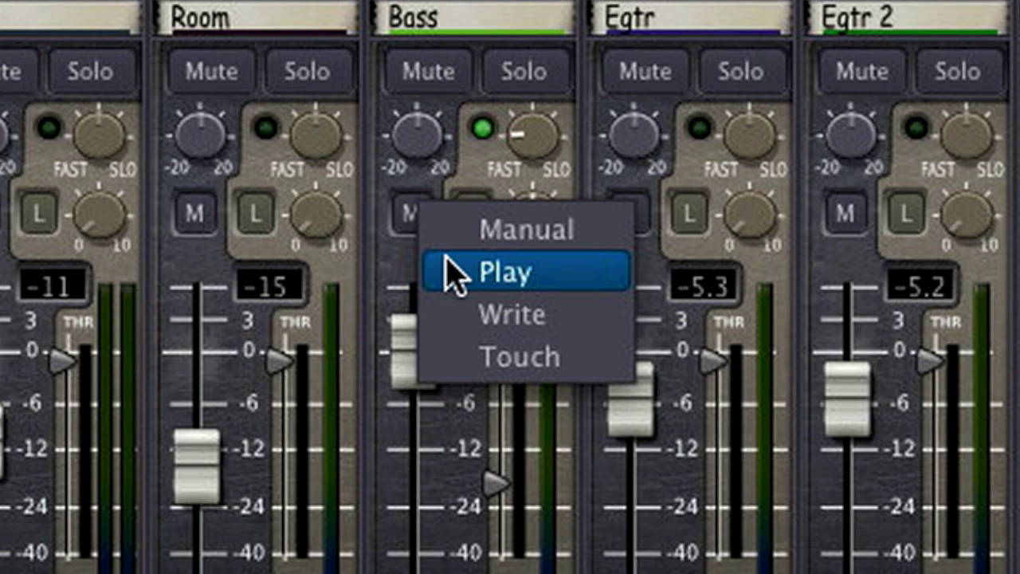
- Switch Bass automation to Play, move the playhead to 1:00, and raise the lowest point to -18 dB
click(506, 273)
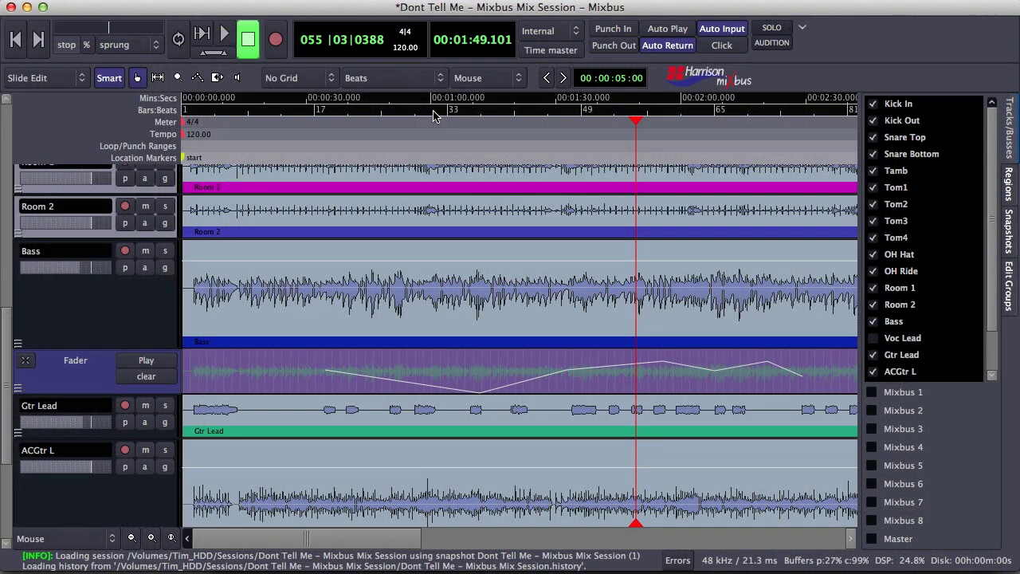
click(435, 116)
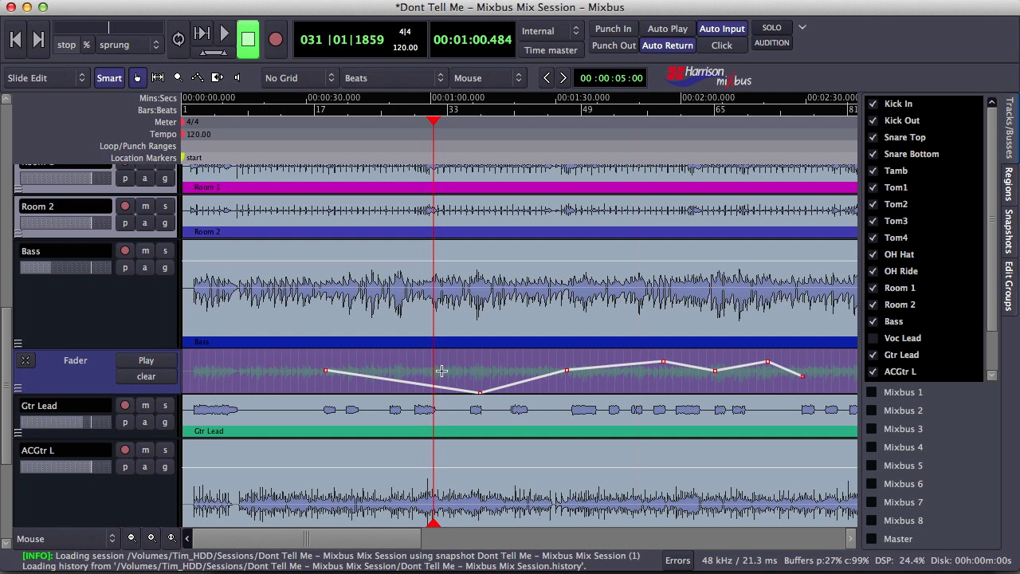
mouse_move(494, 385)
mouse_down()
mouse_move(488, 355)
mouse_move(491, 375)
mouse_up()
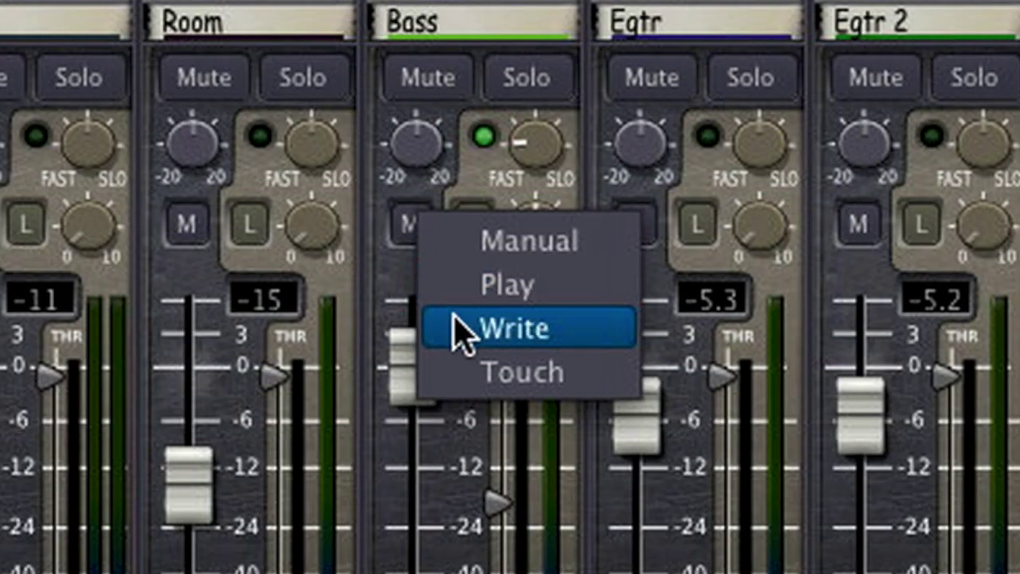
- Set the Bass automation mode to Write and place the playhead near bar 32
click(516, 328)
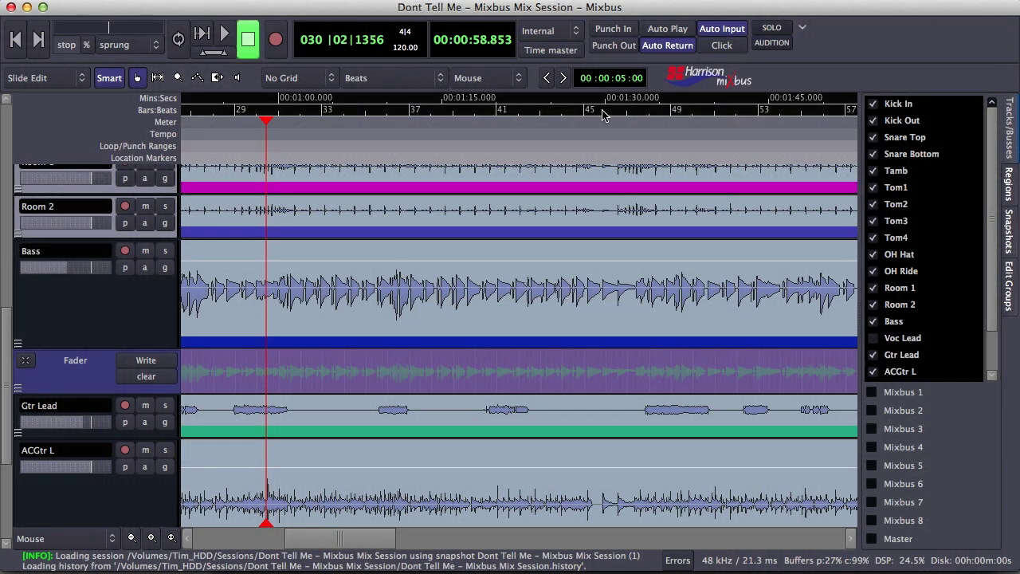
click(626, 114)
click(749, 115)
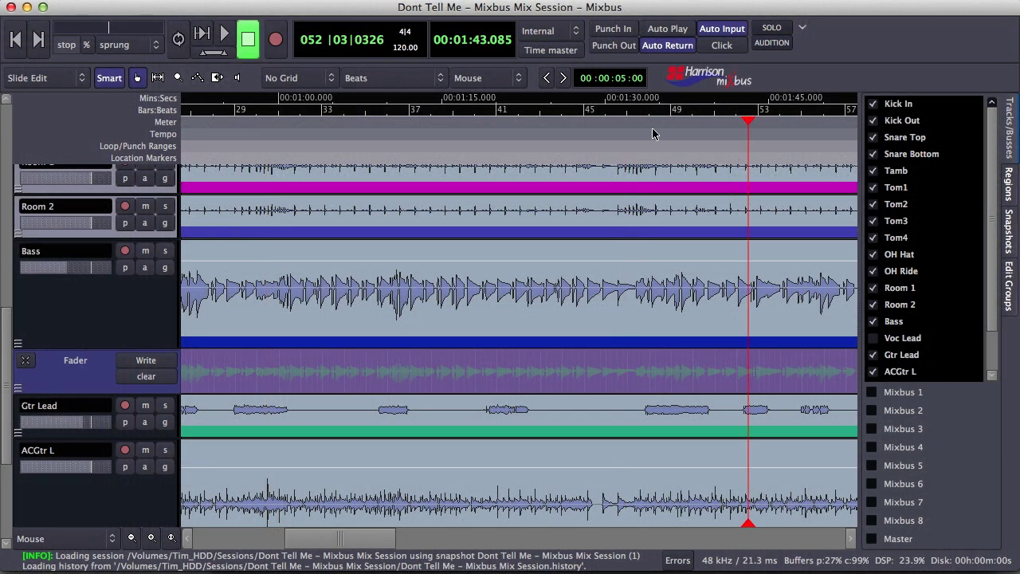
click(297, 110)
click(418, 115)
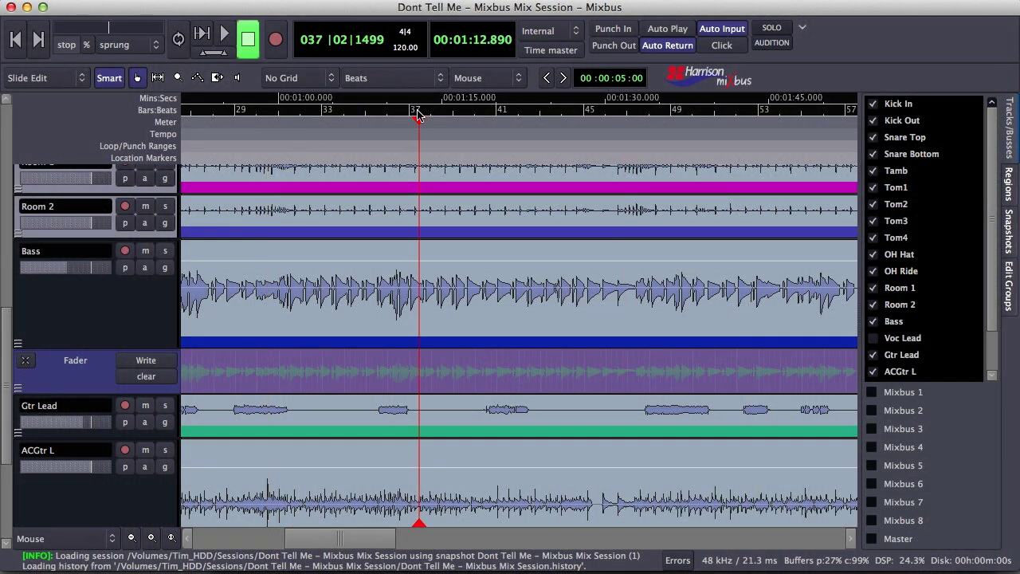
click(317, 110)
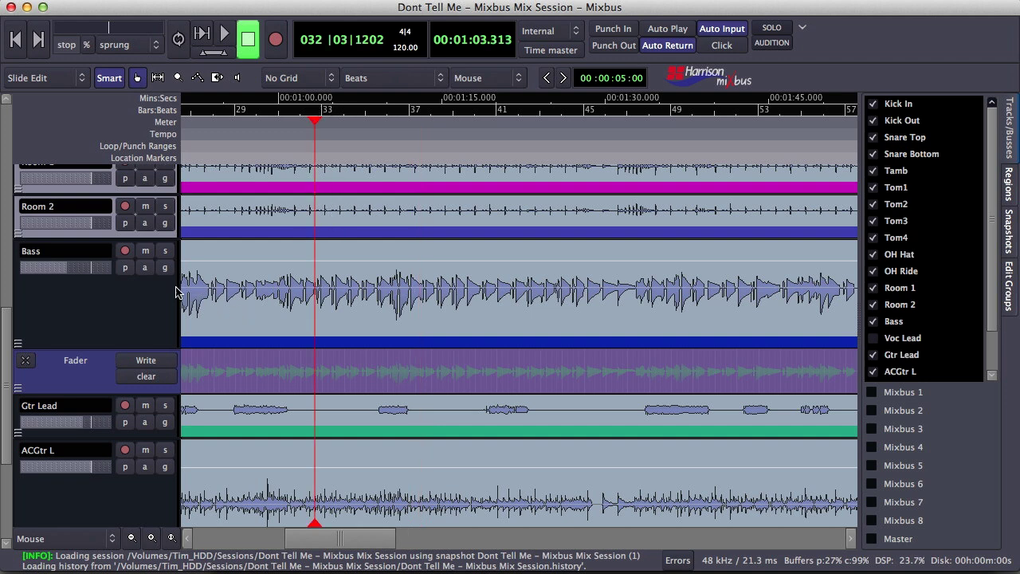
- Record a Bass fader pull-down during playback, then play back the written automation
key(space)
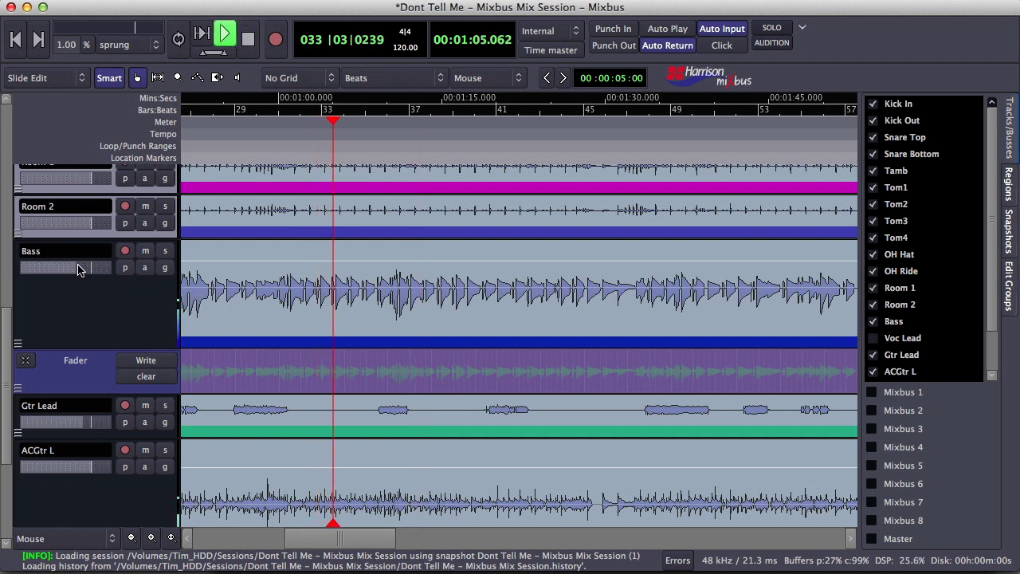
drag(92, 270, 74, 269)
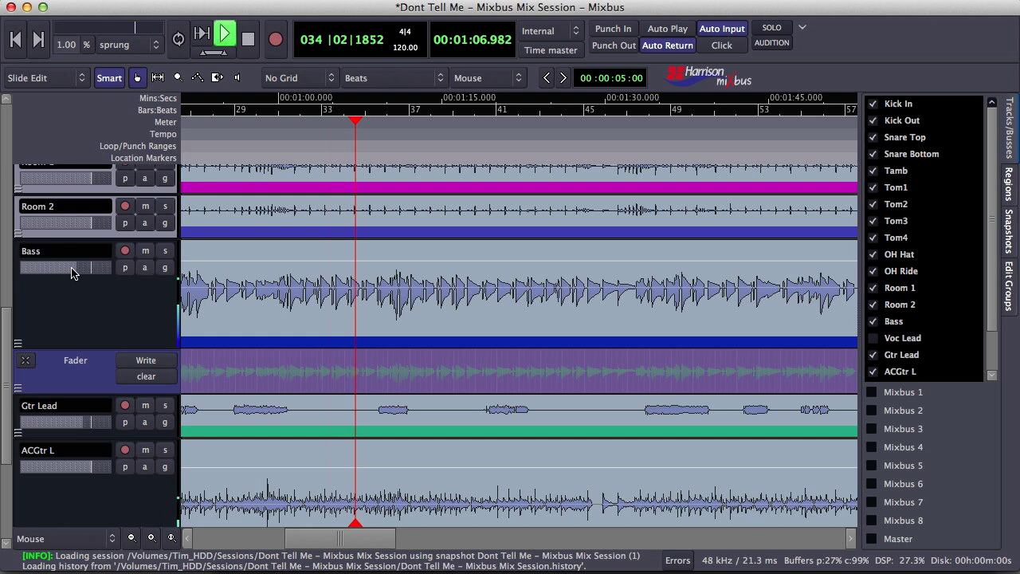
key(space)
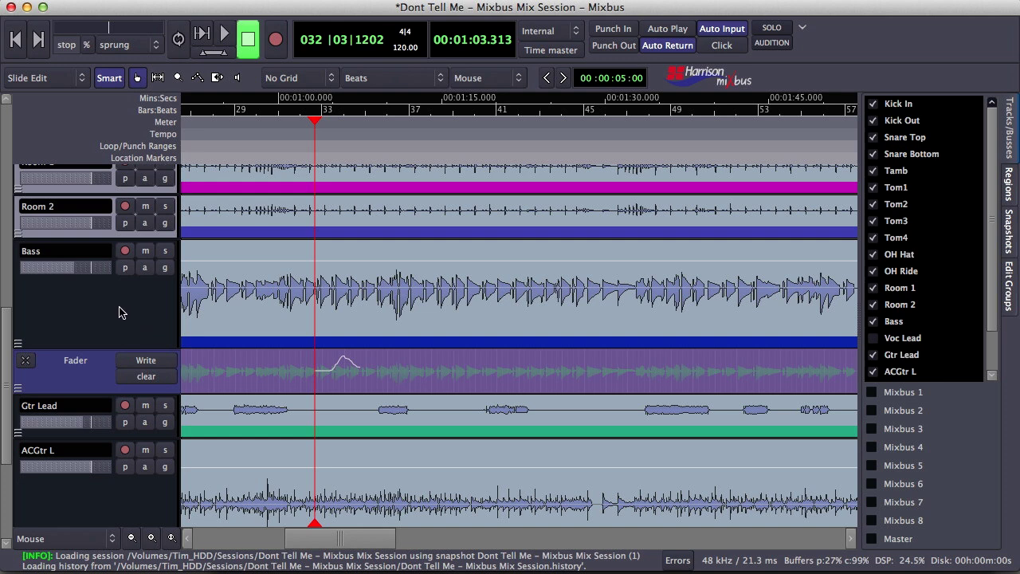
key(space)
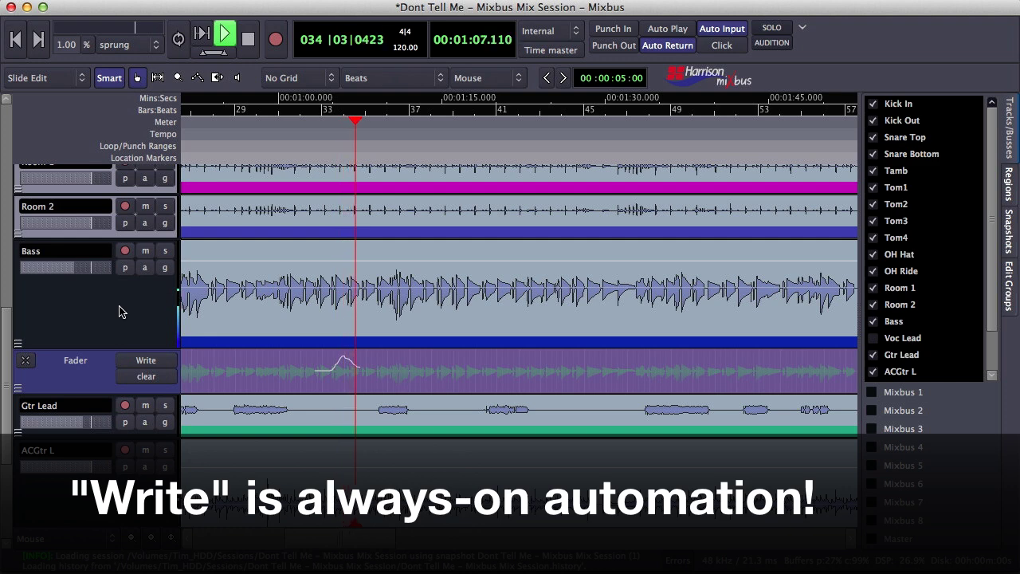
key(space)
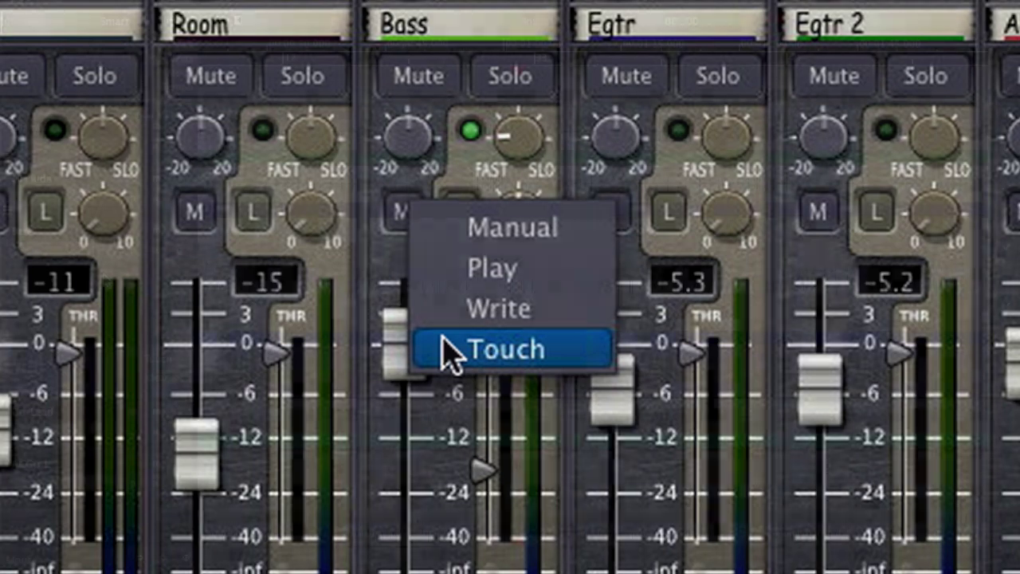
- Put the Bass fader automation in Touch and record a slight fader dip during playback, then stop
click(450, 350)
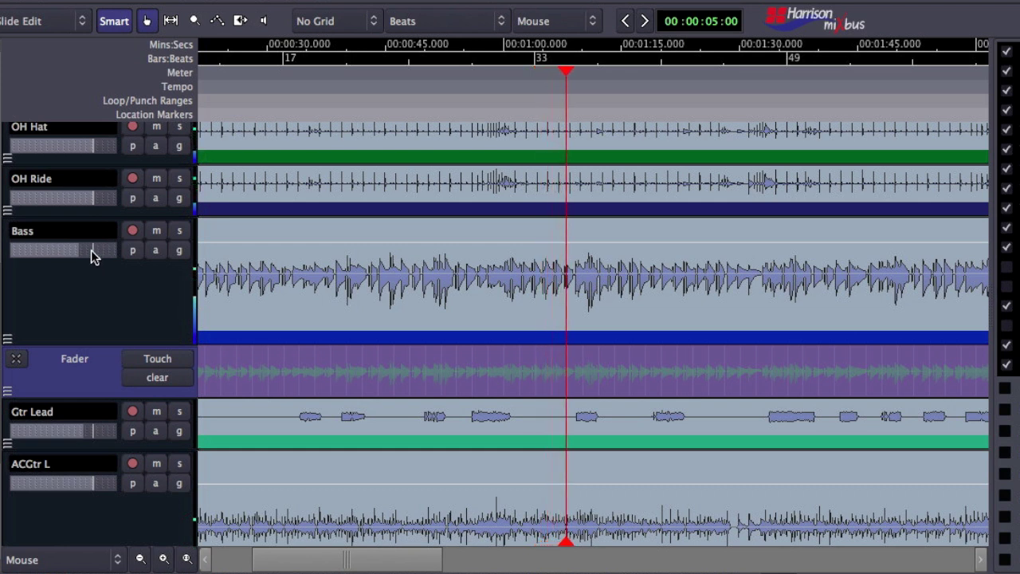
mouse_move(91, 255)
mouse_down()
mouse_move(78, 259)
mouse_move(100, 252)
mouse_up()
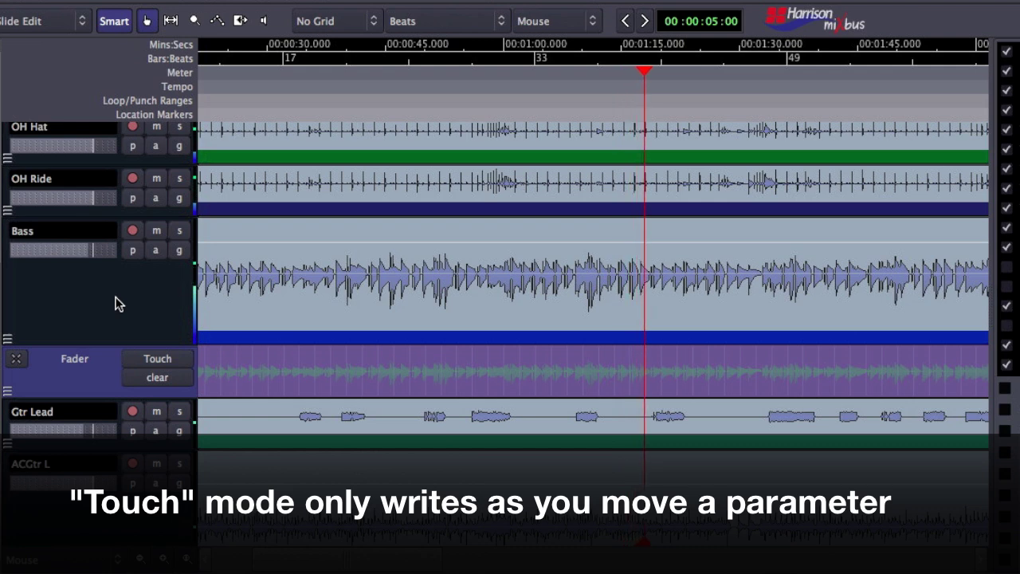
key(space)
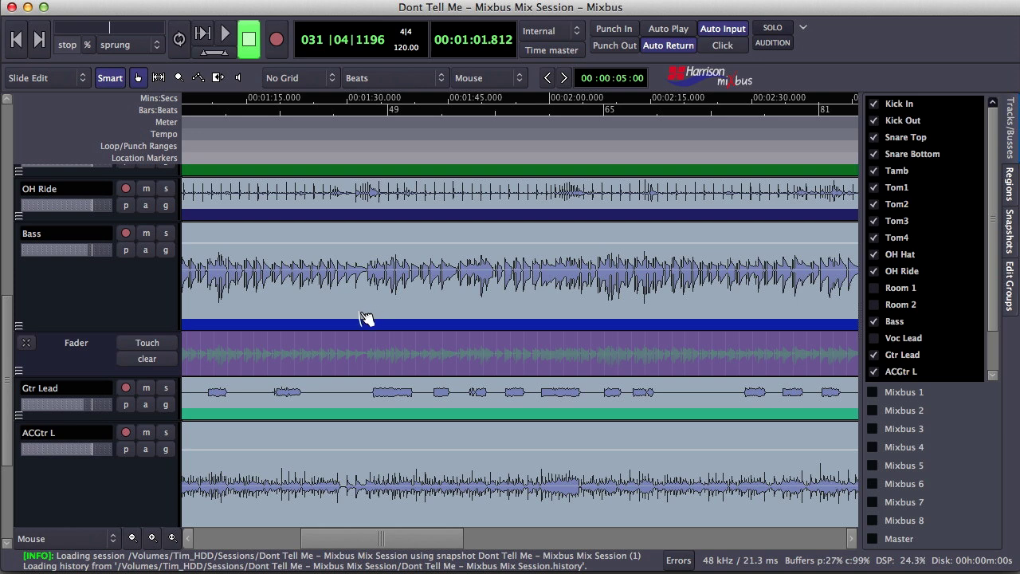
- Add a Mixbus Pan automation lane to the Bass track and set it to Play
click(146, 252)
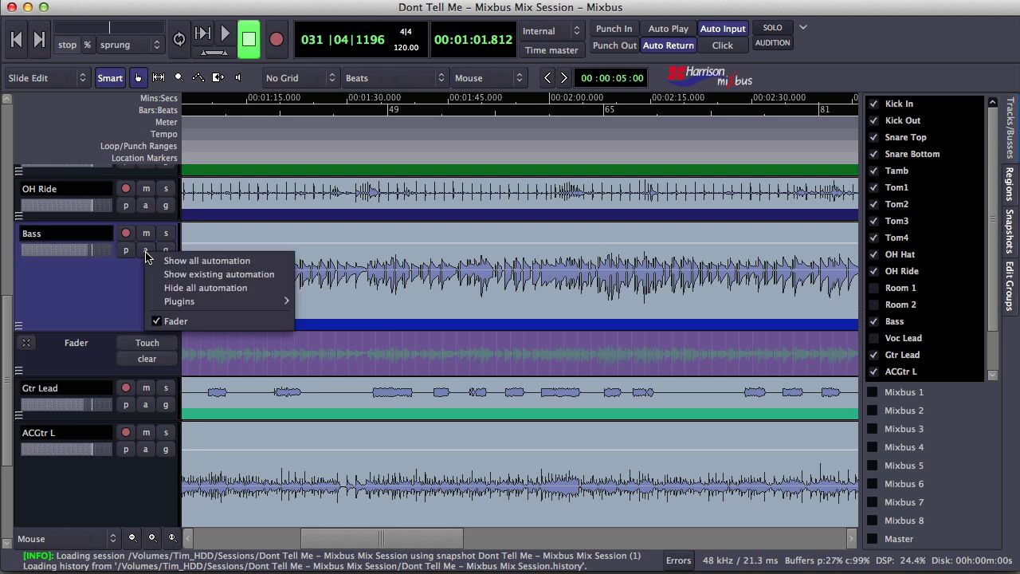
mouse_move(185, 302)
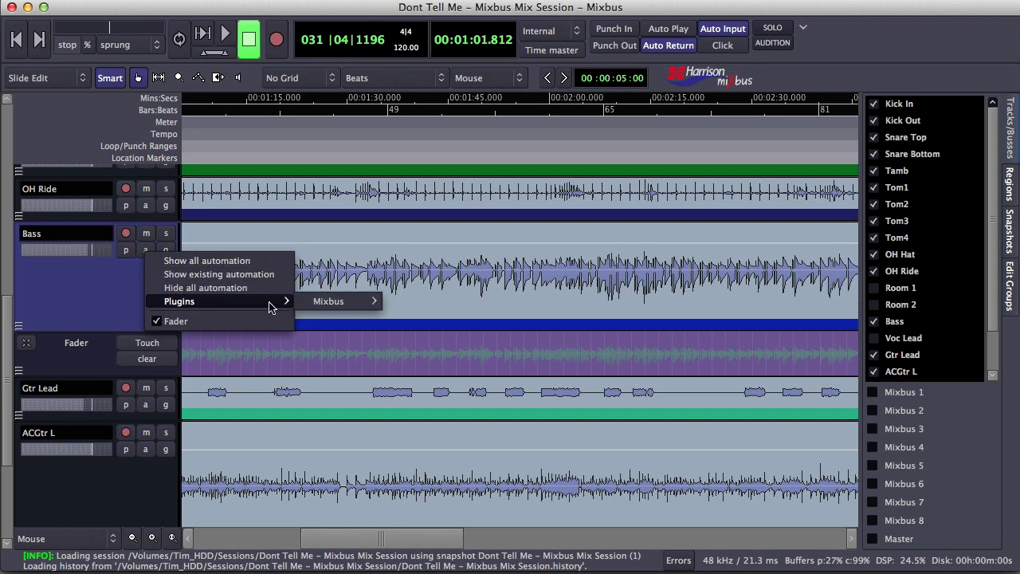
mouse_move(329, 308)
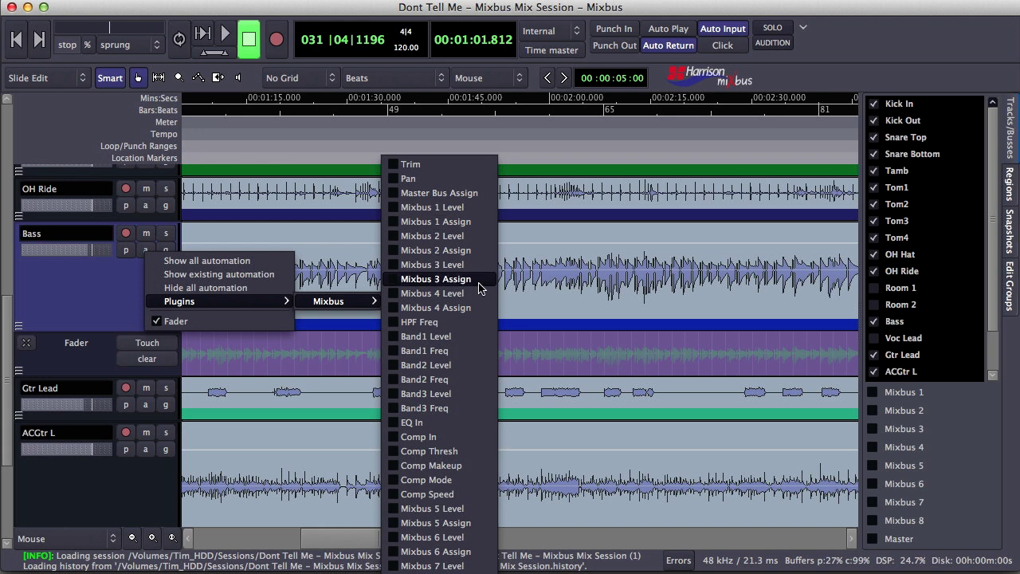
click(460, 184)
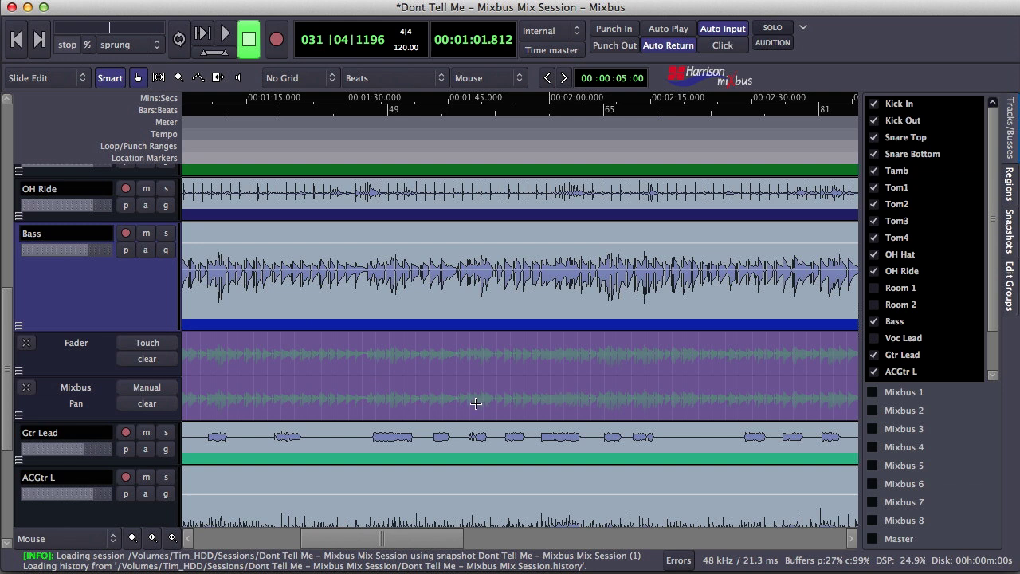
click(174, 391)
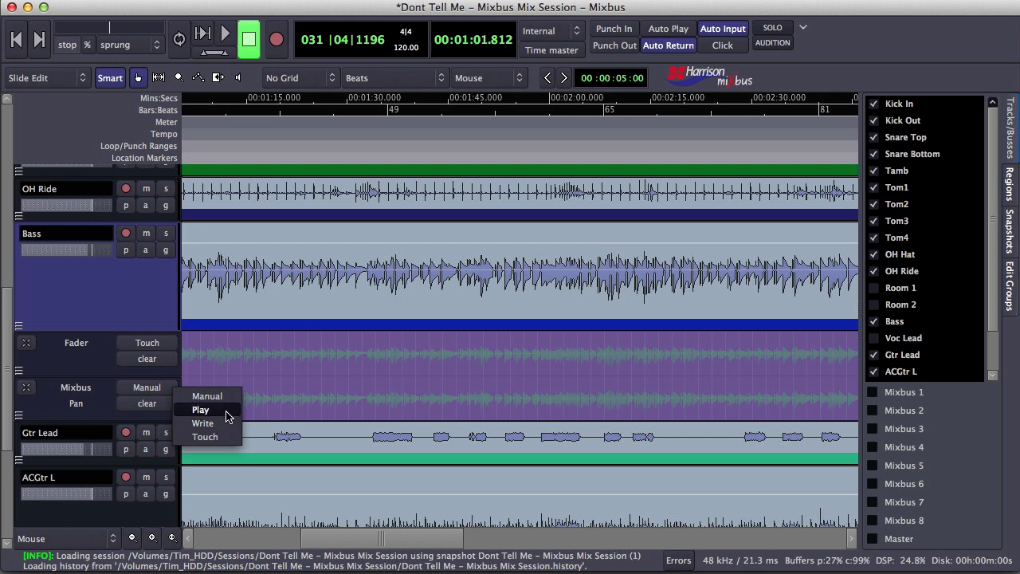
click(227, 416)
- Draw four pan automation points, then hide the Bass automation lanes
click(396, 400)
click(455, 396)
click(519, 402)
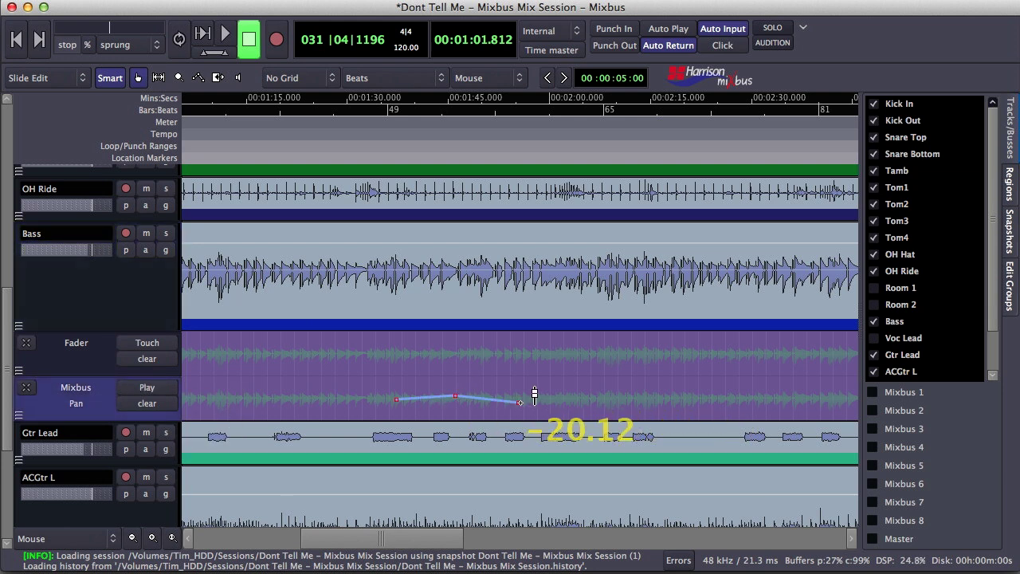
click(582, 400)
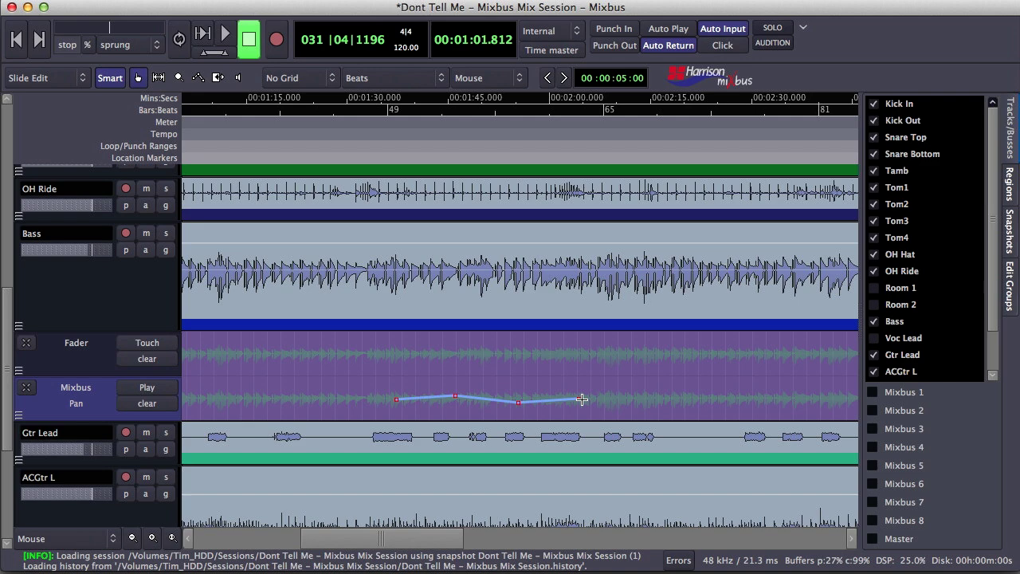
drag(145, 250, 132, 308)
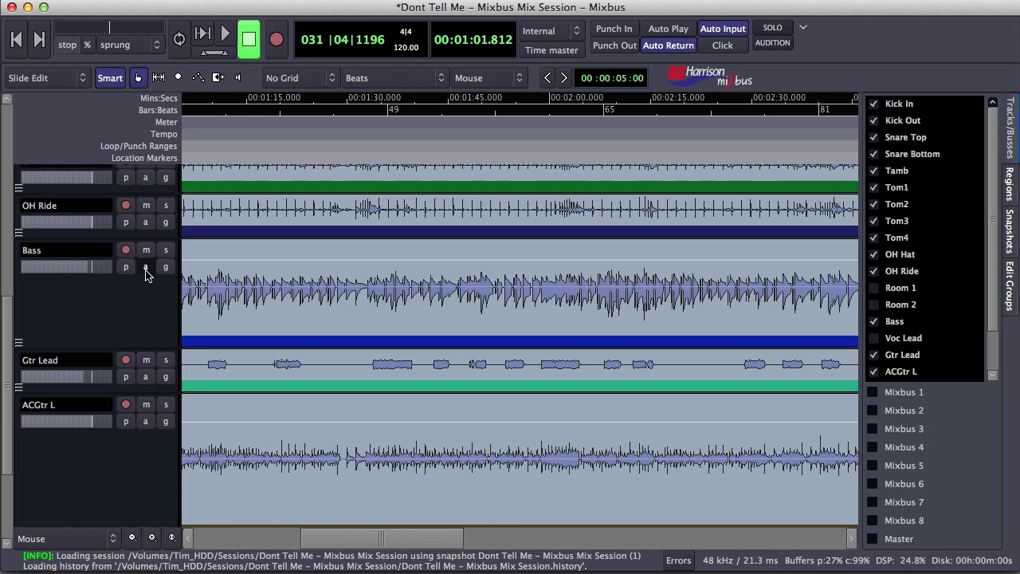
- Add an AUDistortion decay automation lane under the Bass track
click(146, 271)
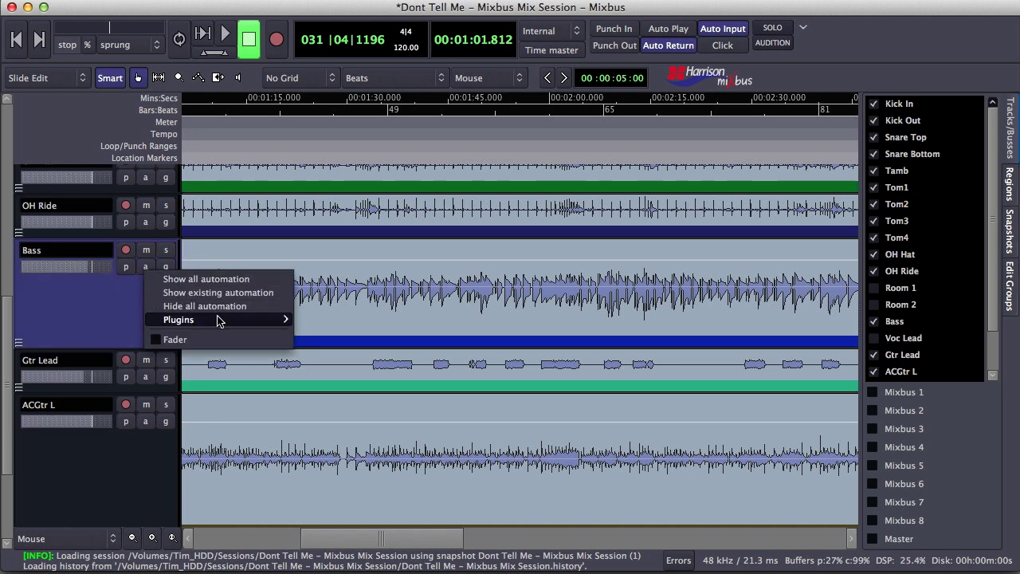
mouse_move(218, 320)
mouse_move(338, 338)
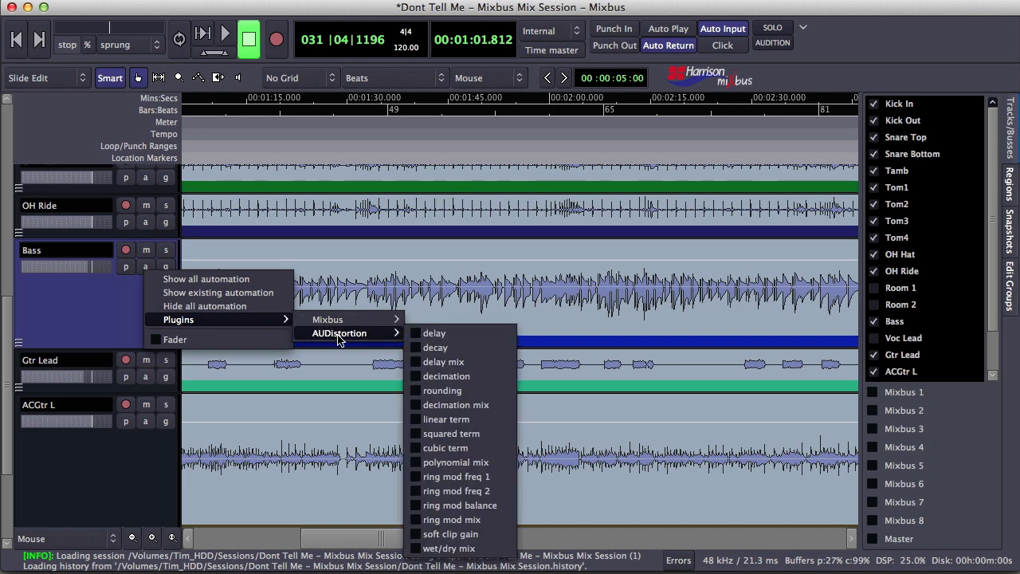
click(437, 348)
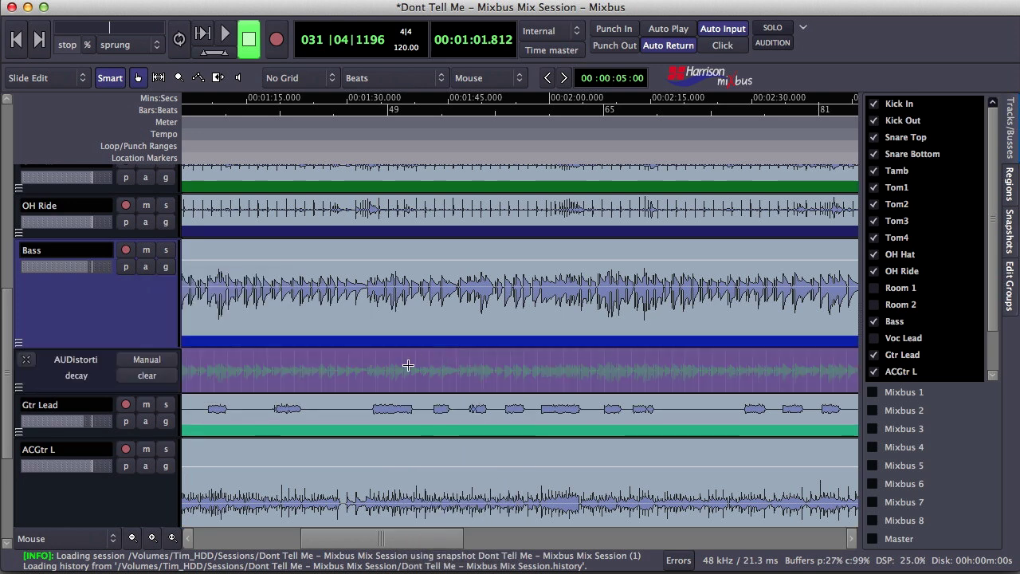
- Draw two connected points on the decay lane, the second one higher
click(163, 363)
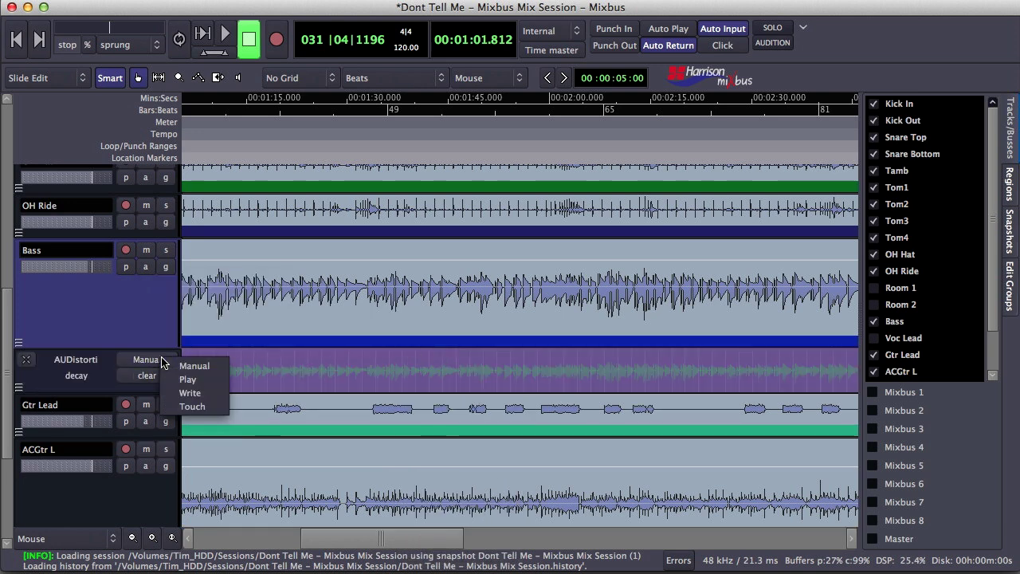
click(375, 376)
click(384, 373)
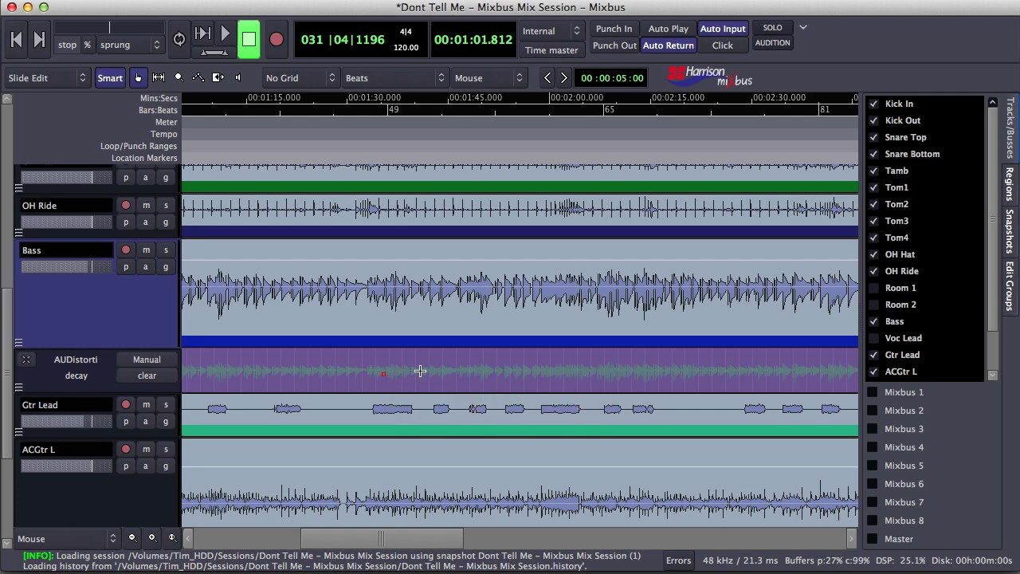
click(468, 367)
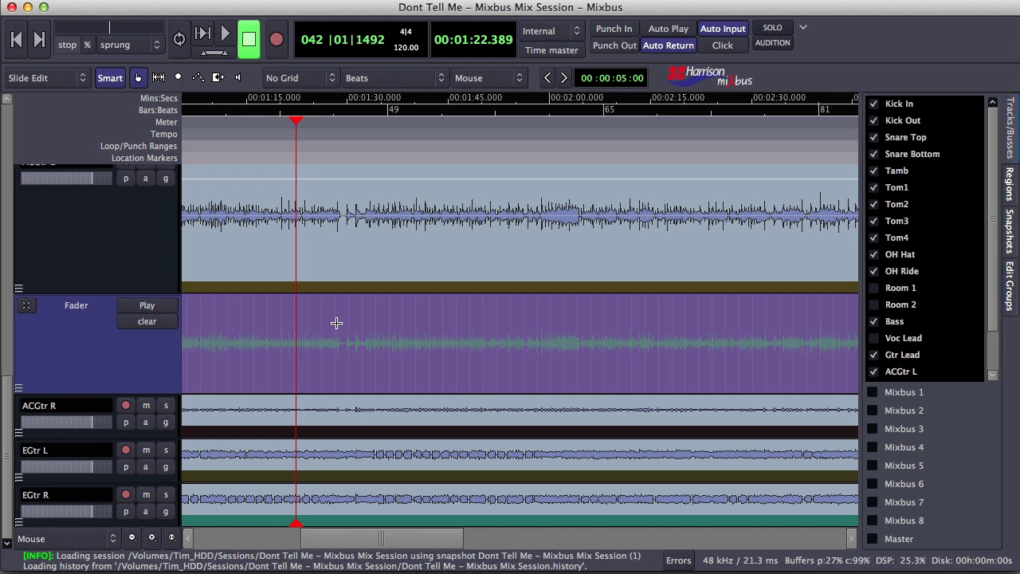
- Draw a four-point zigzag on the Fader automation lane
click(336, 353)
click(479, 328)
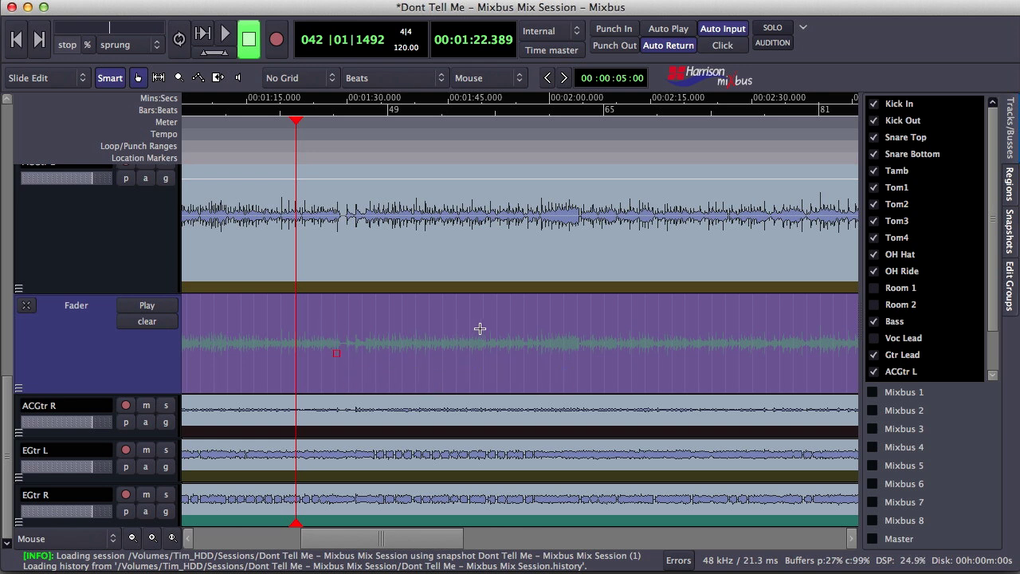
click(585, 353)
click(700, 322)
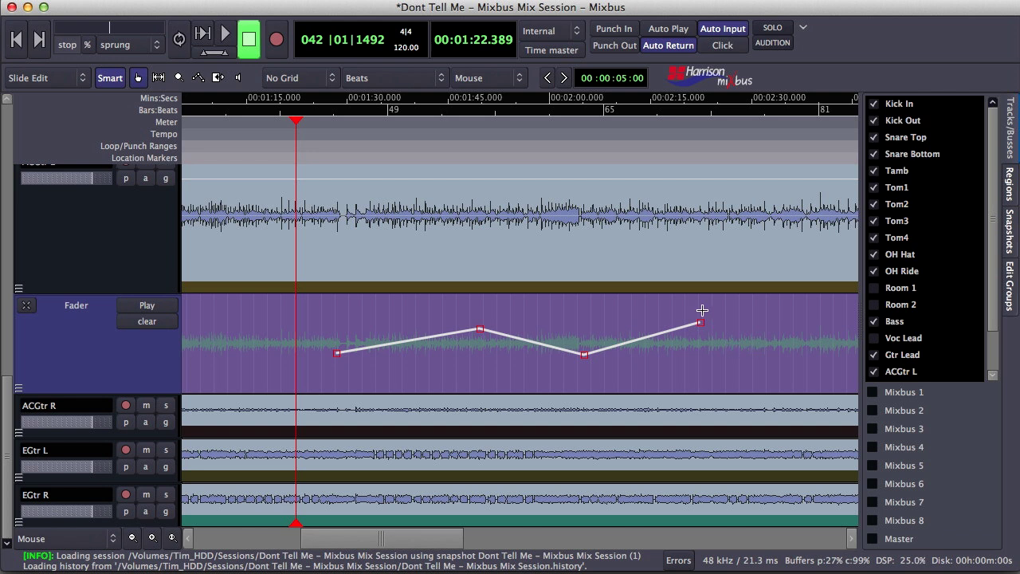
- Lower the last Fader point to about -4.5dB and shift the automation in a selected range vertically
mouse_move(702, 322)
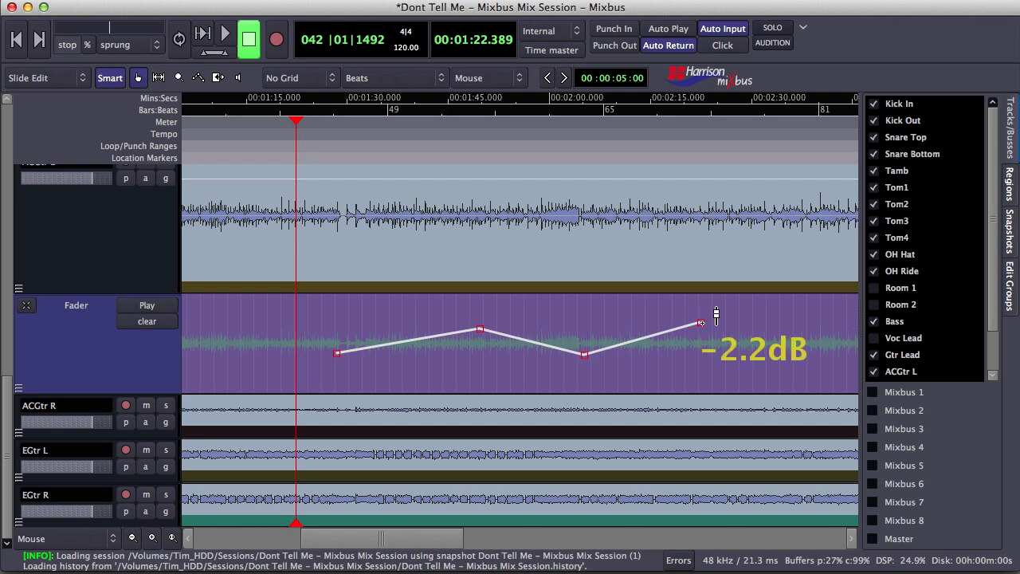
drag(715, 312, 326, 358)
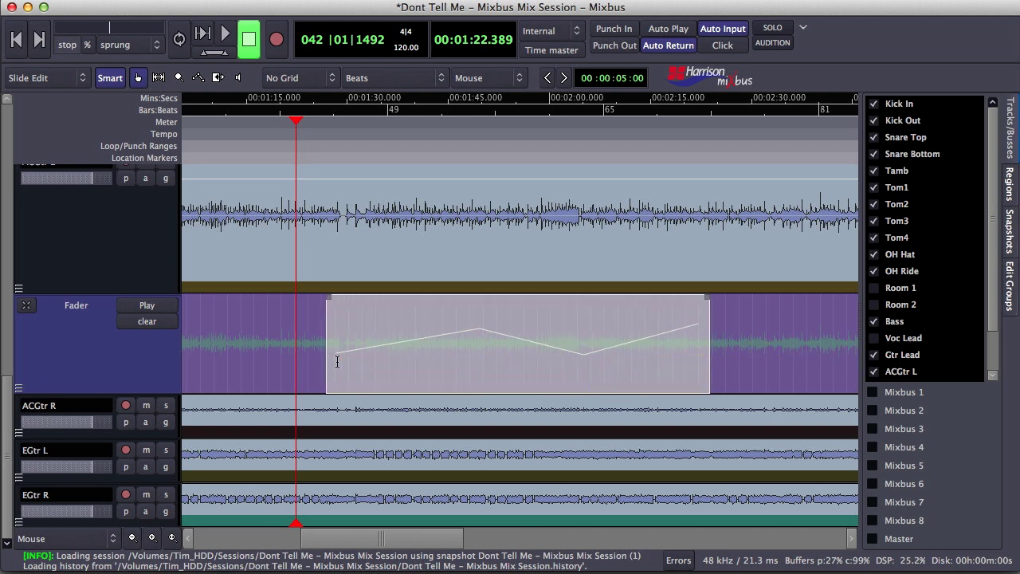
mouse_move(517, 341)
mouse_down()
mouse_move(515, 326)
mouse_move(514, 358)
mouse_move(512, 330)
mouse_up()
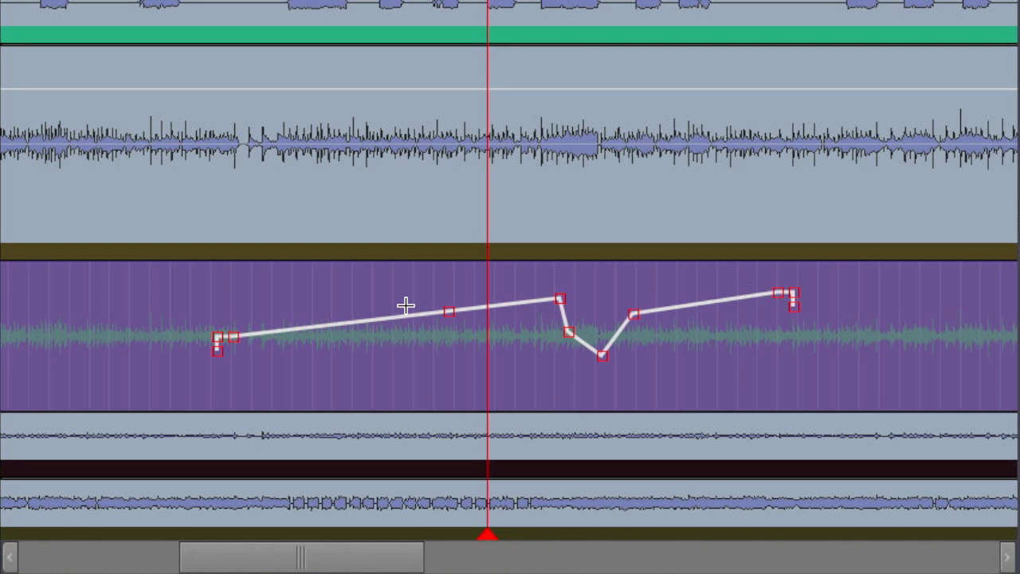
- Select a time range across the middle of the Fader curve and delete the points inside it
drag(406, 306, 672, 335)
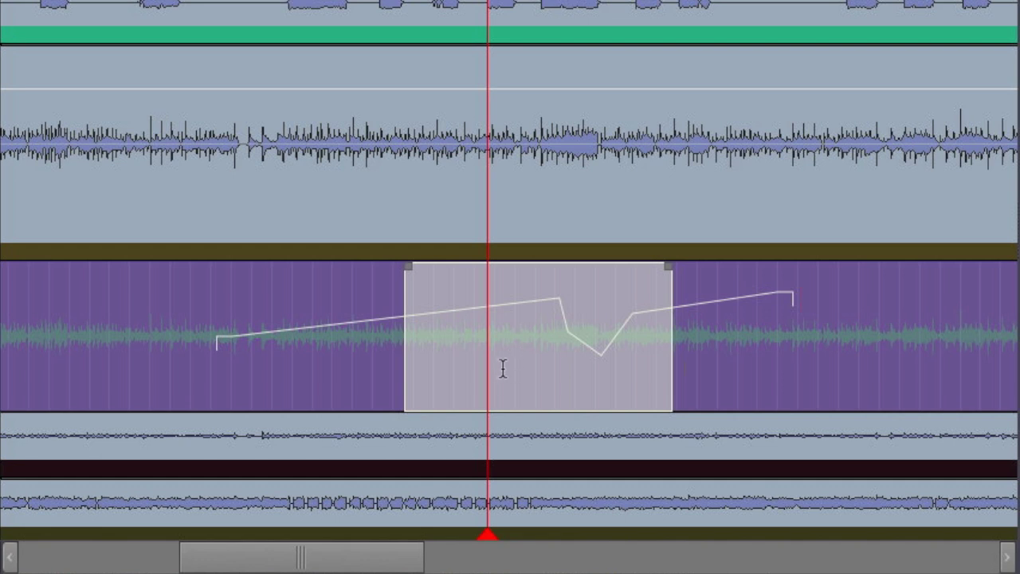
key(e)
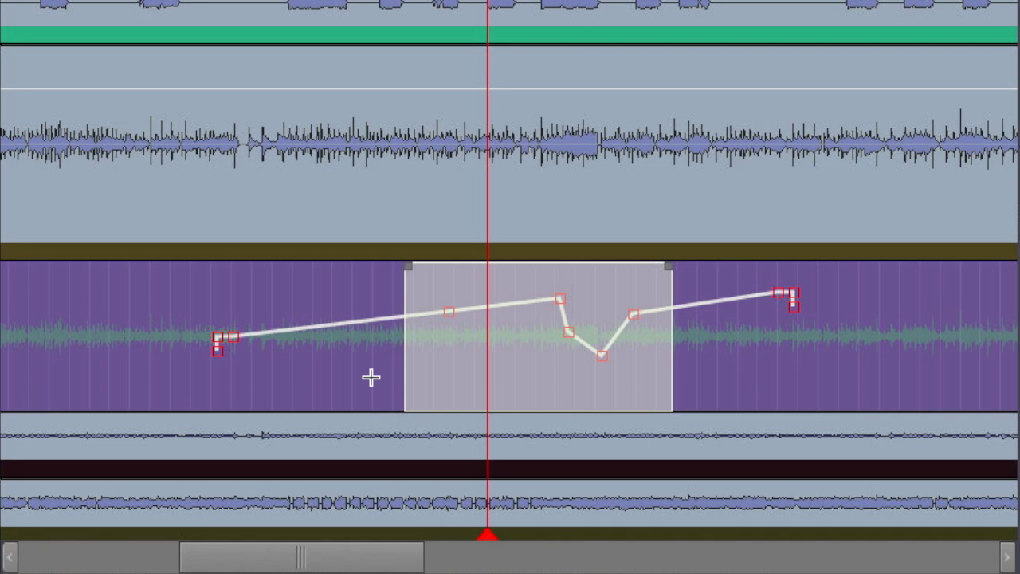
key(Delete)
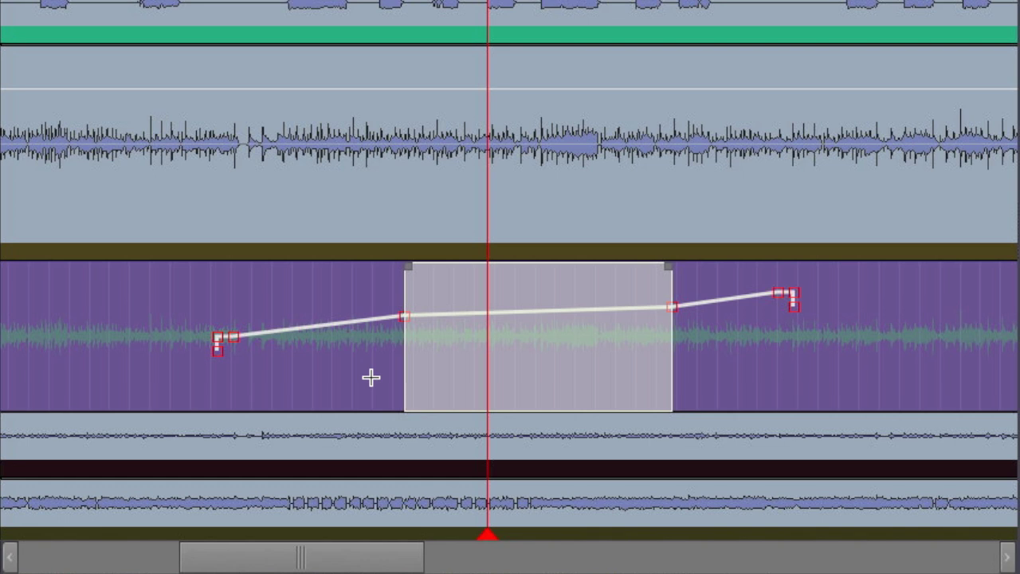
key(ctrl+d)
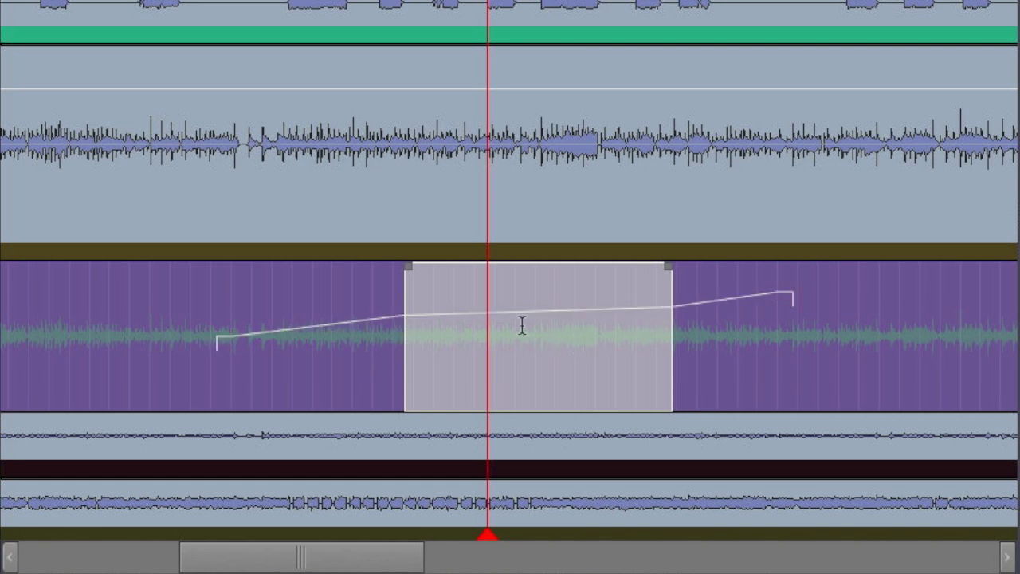
key(ctrl+d)
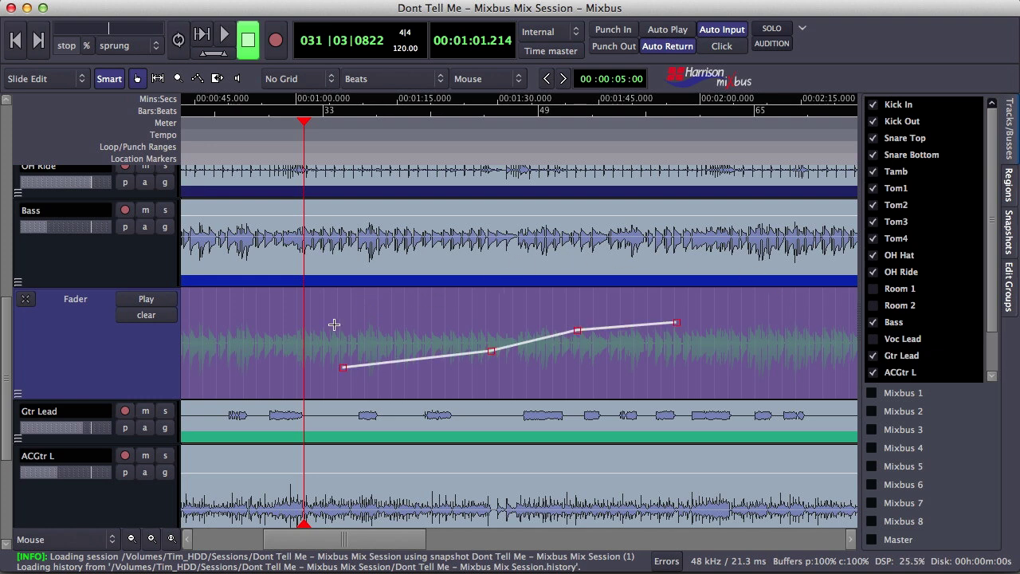
- Move the playhead along the timeline, finally parking it at 00:02:18.579
mouse_move(355, 360)
click(271, 106)
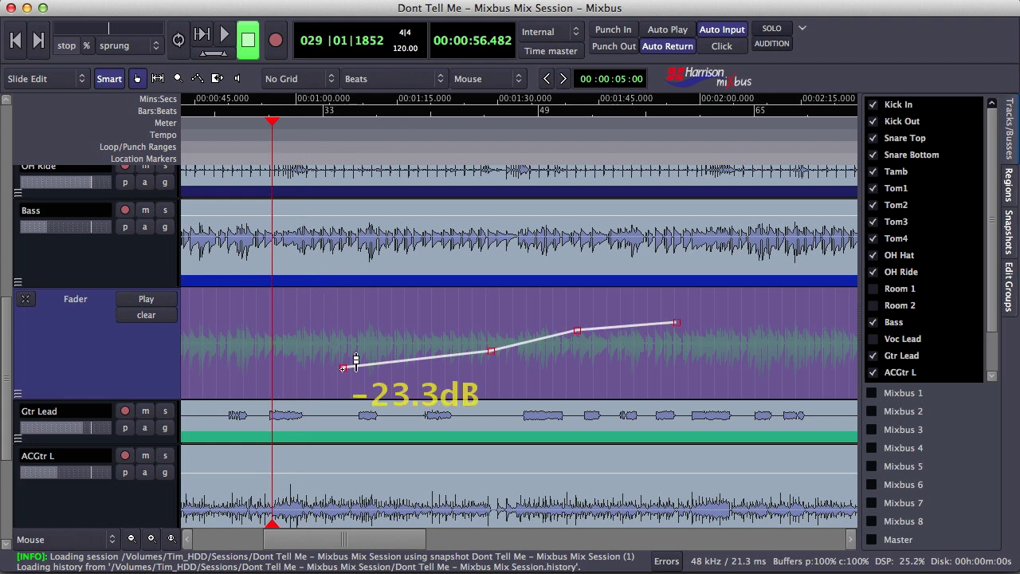
click(279, 112)
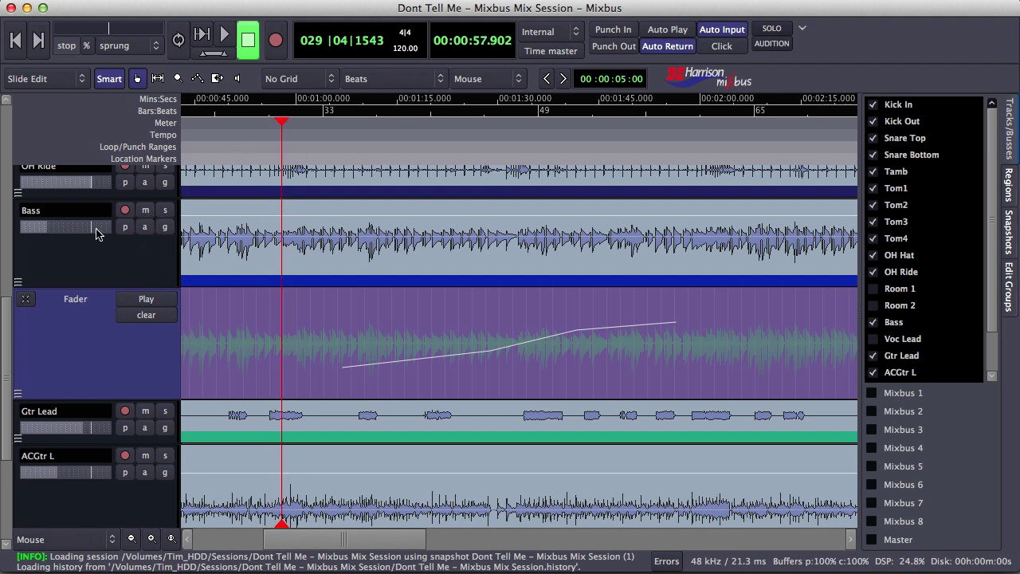
drag(269, 106, 224, 117)
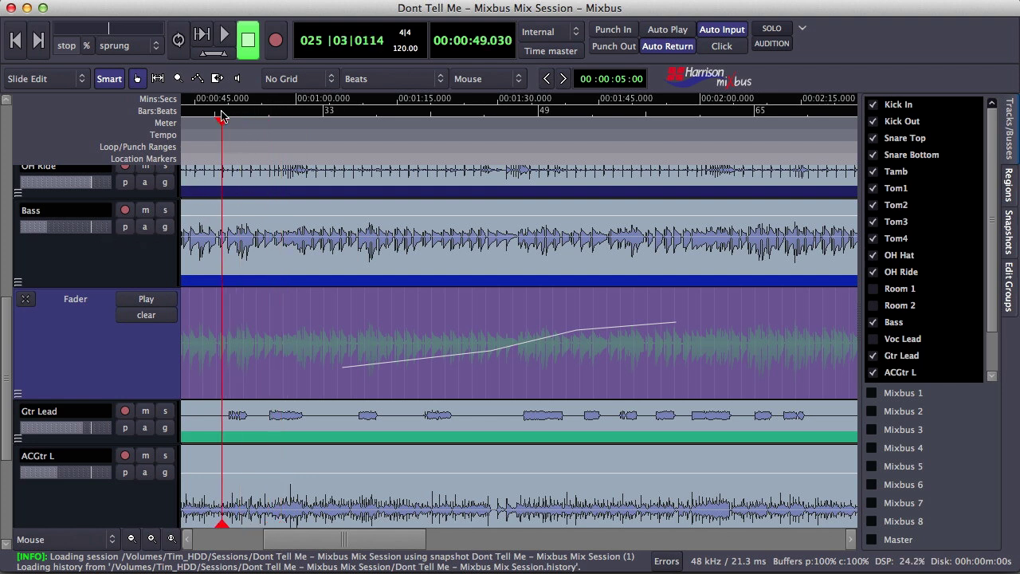
click(731, 109)
mouse_move(691, 316)
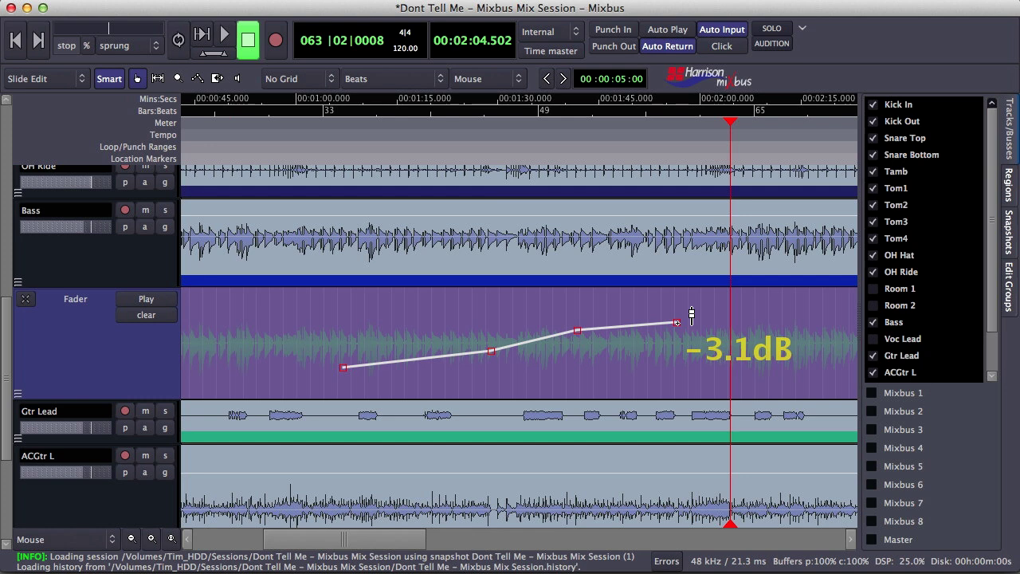
click(777, 110)
click(825, 112)
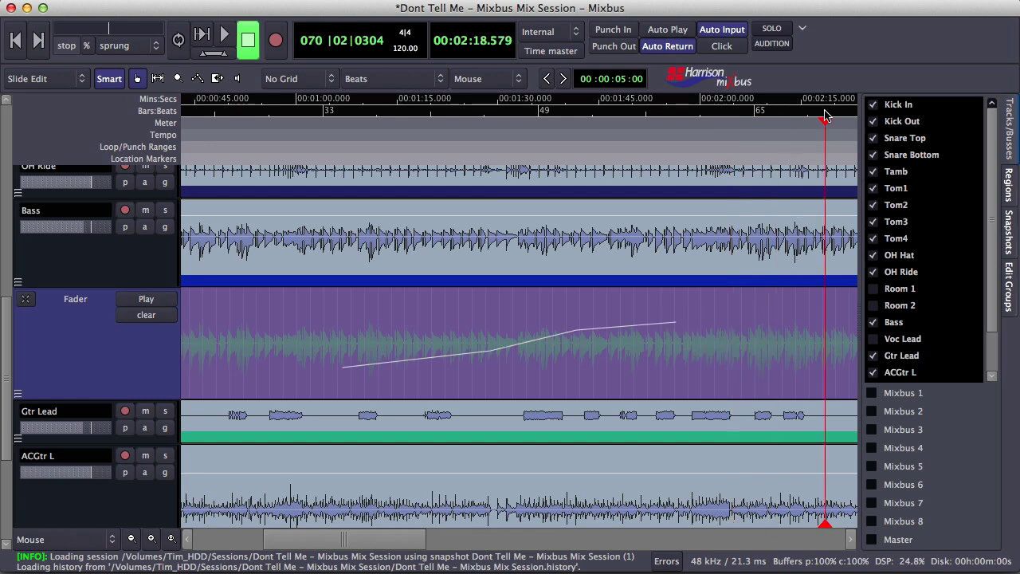
mouse_move(725, 317)
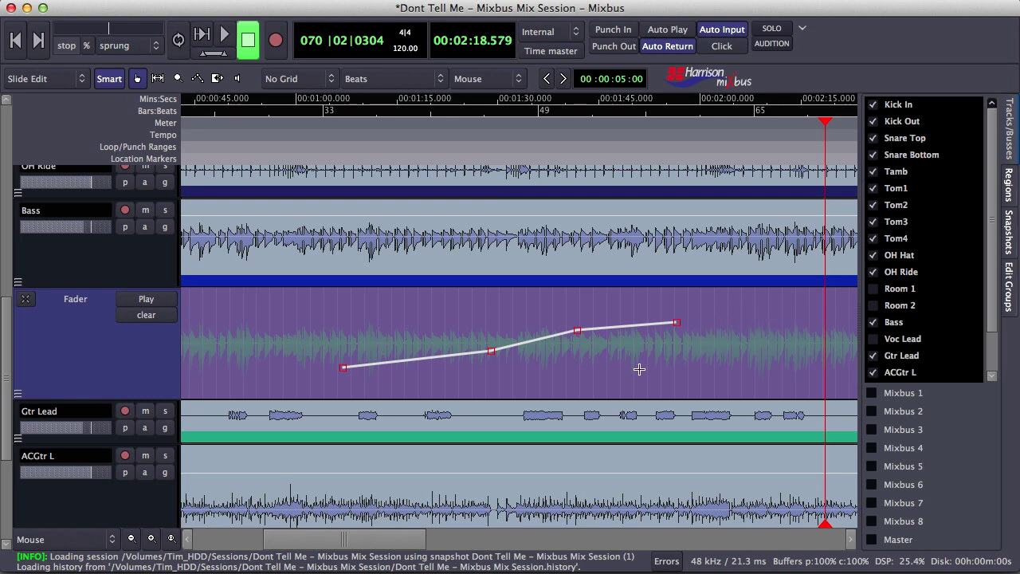
- Add a later Fader point at about -23.9dB and move the playhead to 00:03:02.039
drag(405, 540, 494, 549)
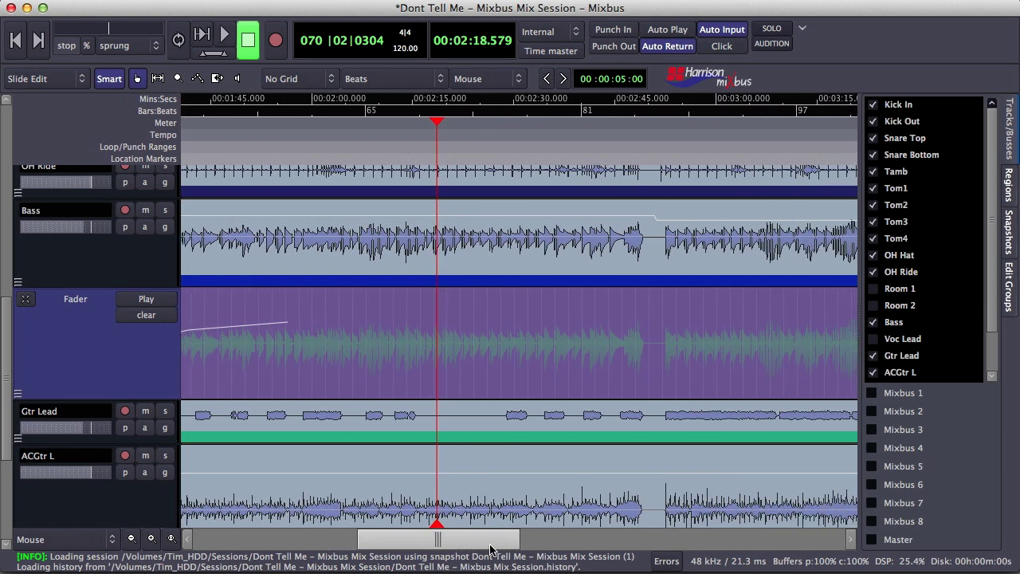
click(659, 367)
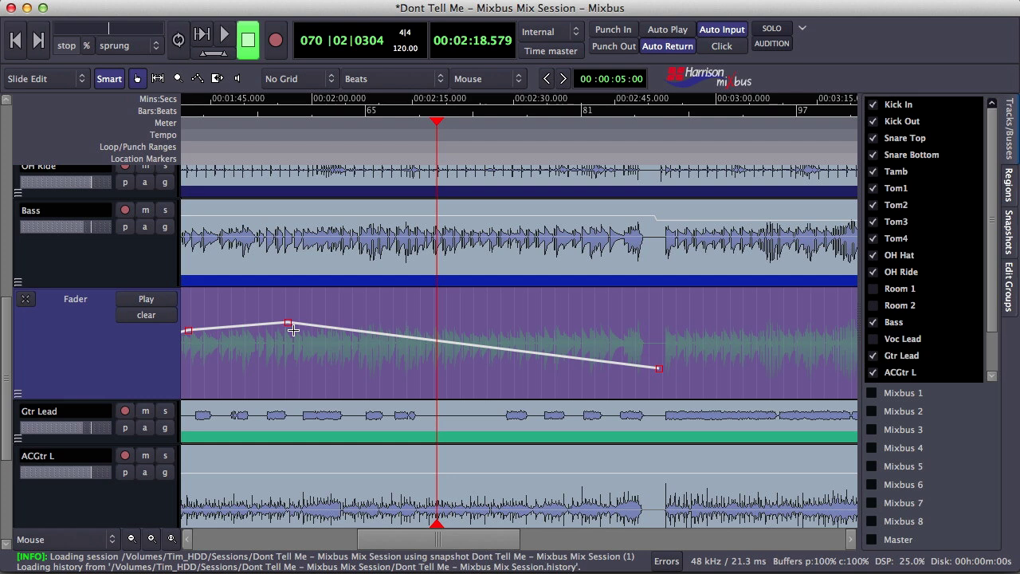
click(730, 119)
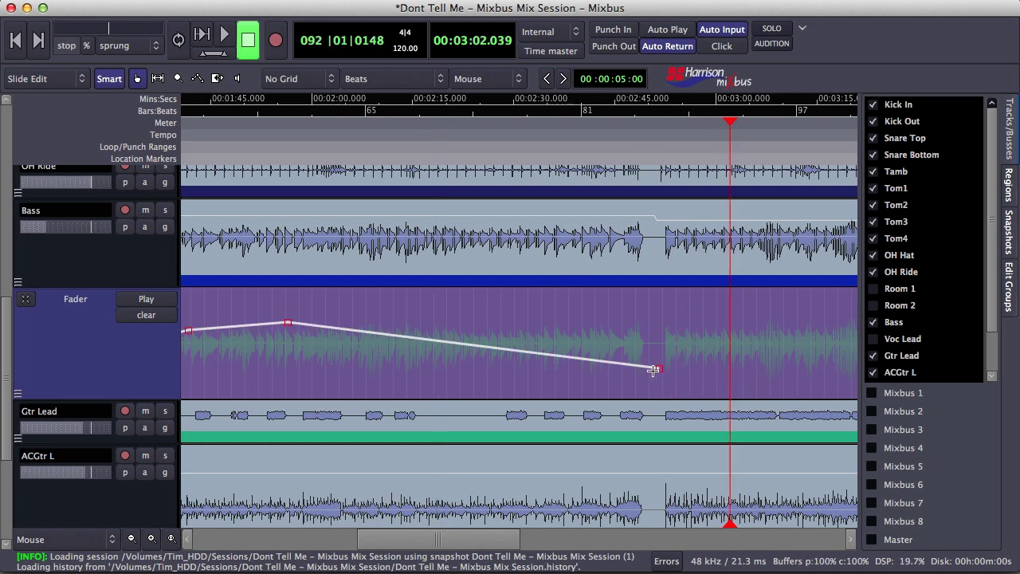
mouse_move(672, 362)
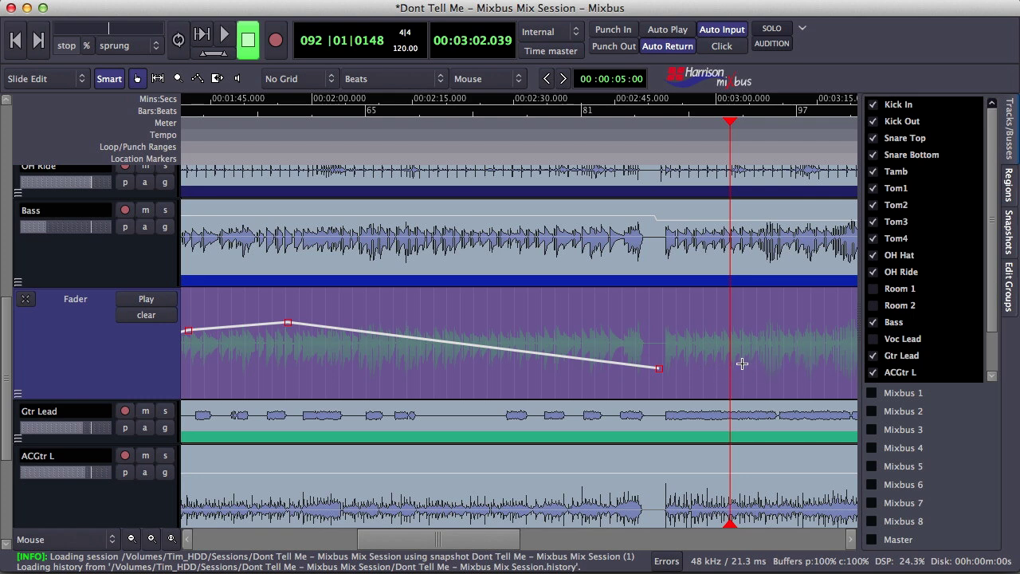